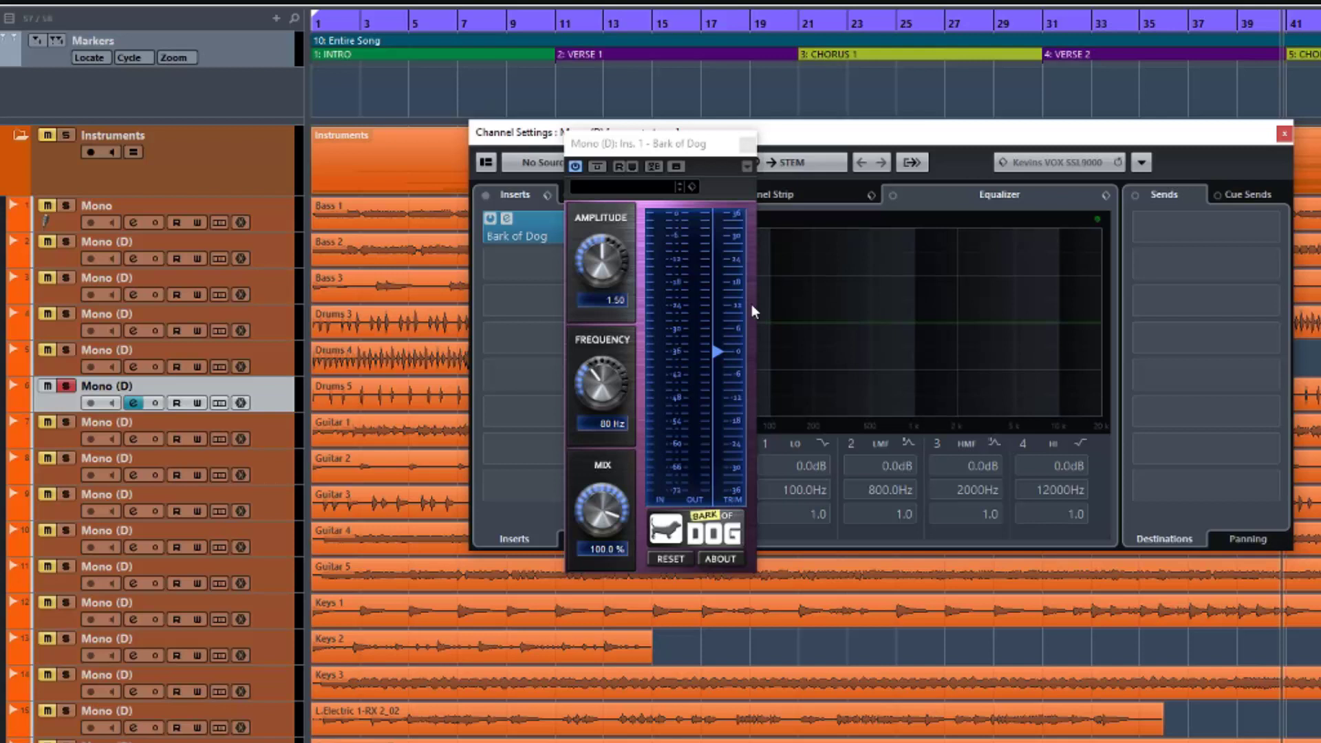
Step: Try Bark of Dog's Mix, Frequency and Amplitude controls across their ranges and reset the plug-in to its defaults
left_click_drag(715, 152, 730, 161)
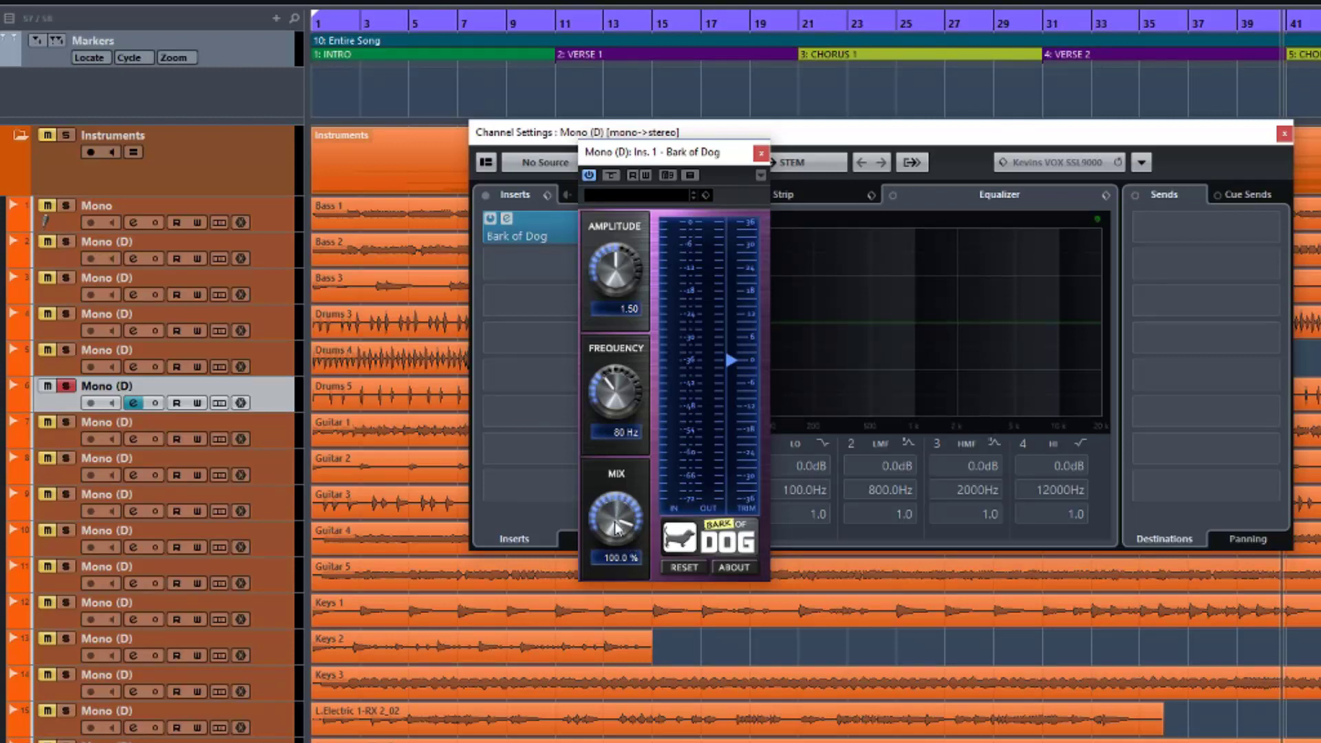
left_click_drag(617, 528, 591, 736)
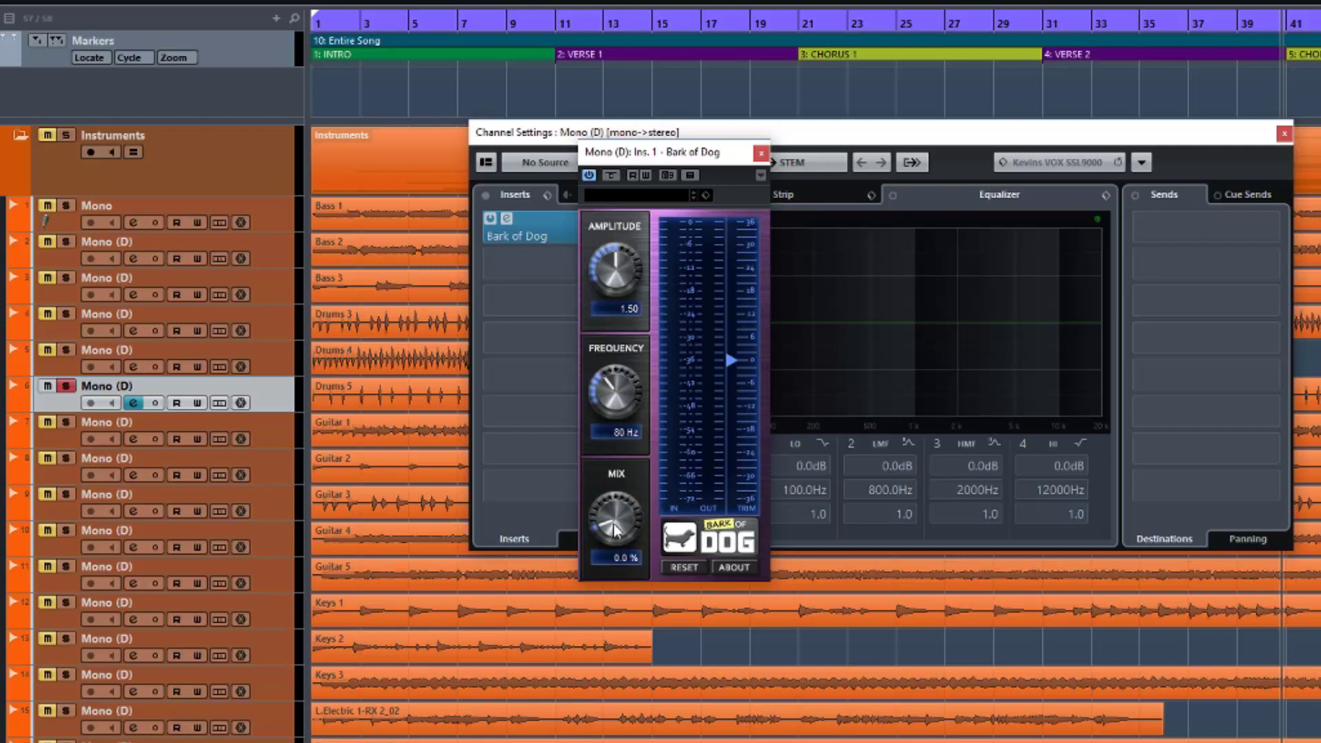
left_click_drag(614, 529, 612, 175)
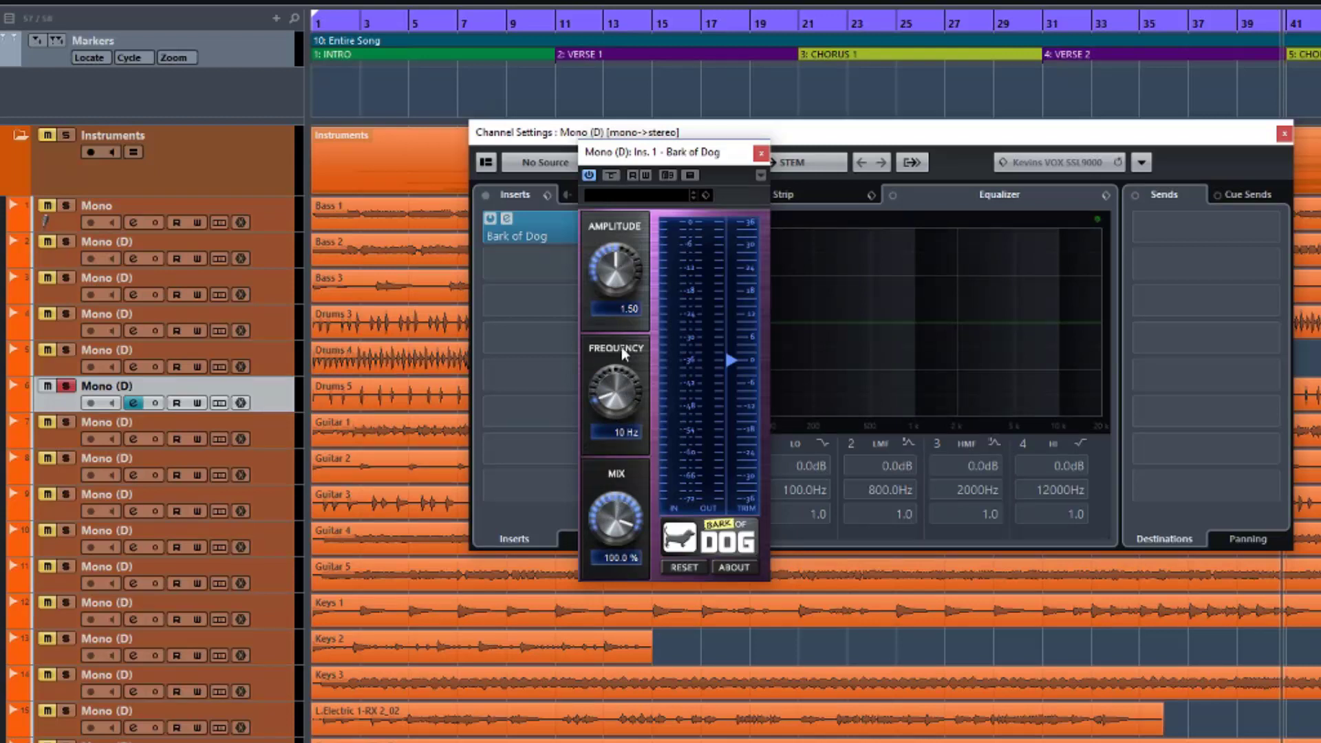
left_click_drag(613, 384, 621, 52)
left_click_drag(617, 380, 606, 586)
left_click_drag(609, 404, 607, 381)
left_click_drag(615, 261, 600, 467)
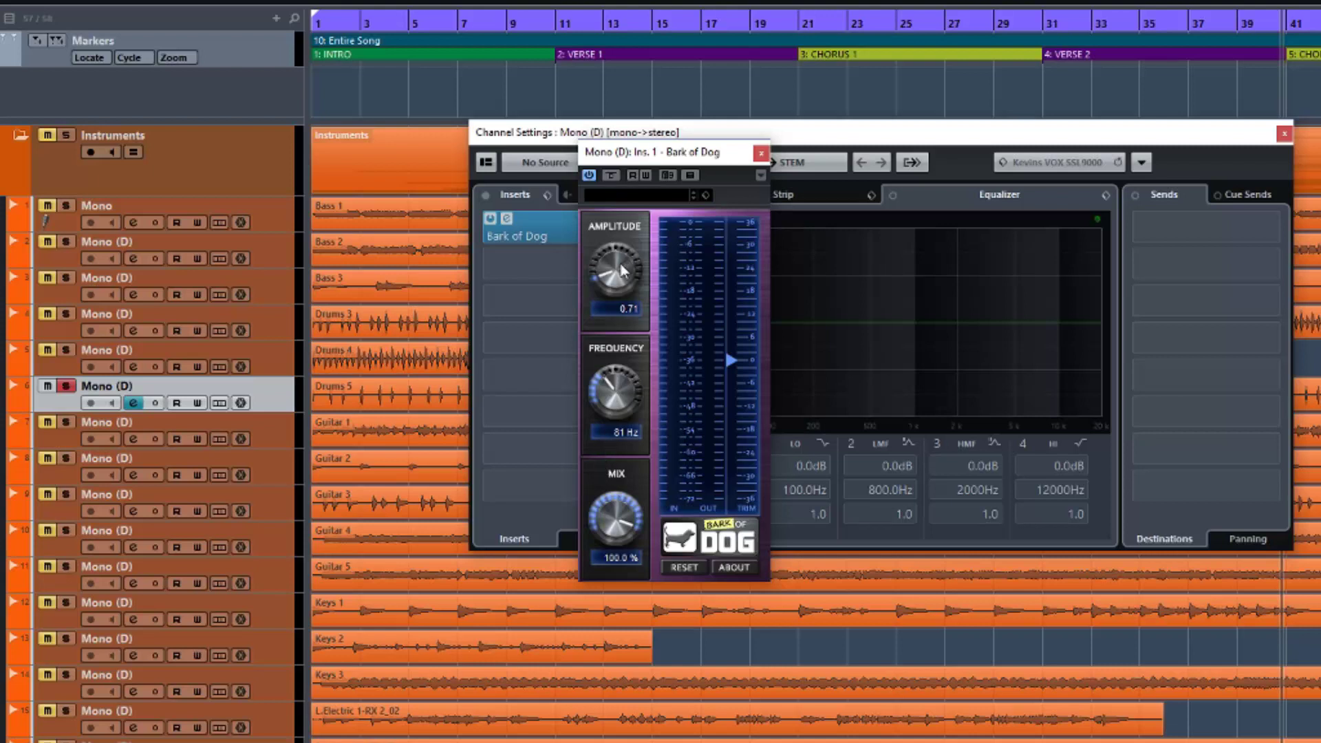
left_click_drag(622, 288, 619, 452)
left_click(684, 567)
Step: Bypass Bark of Dog and play the soloed Drums 5 track from about bar 4
left_click(611, 176)
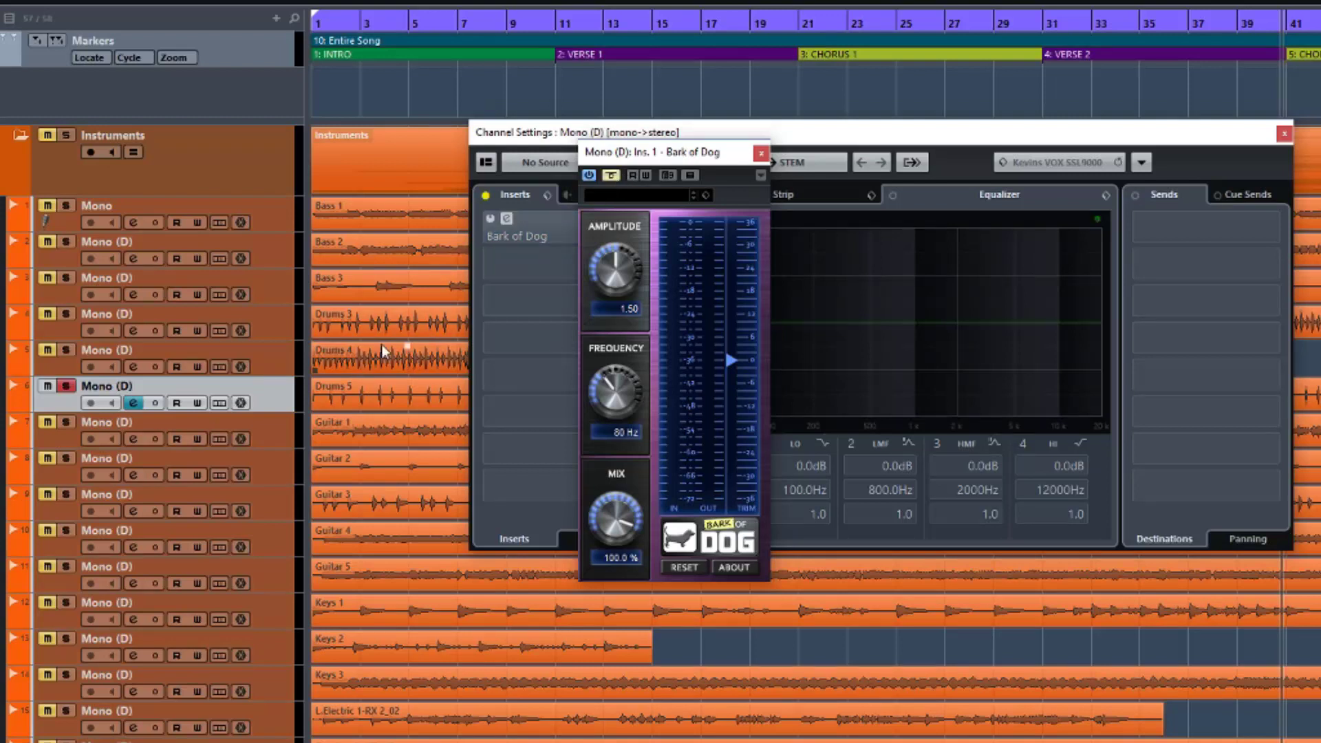
left_click(445, 99)
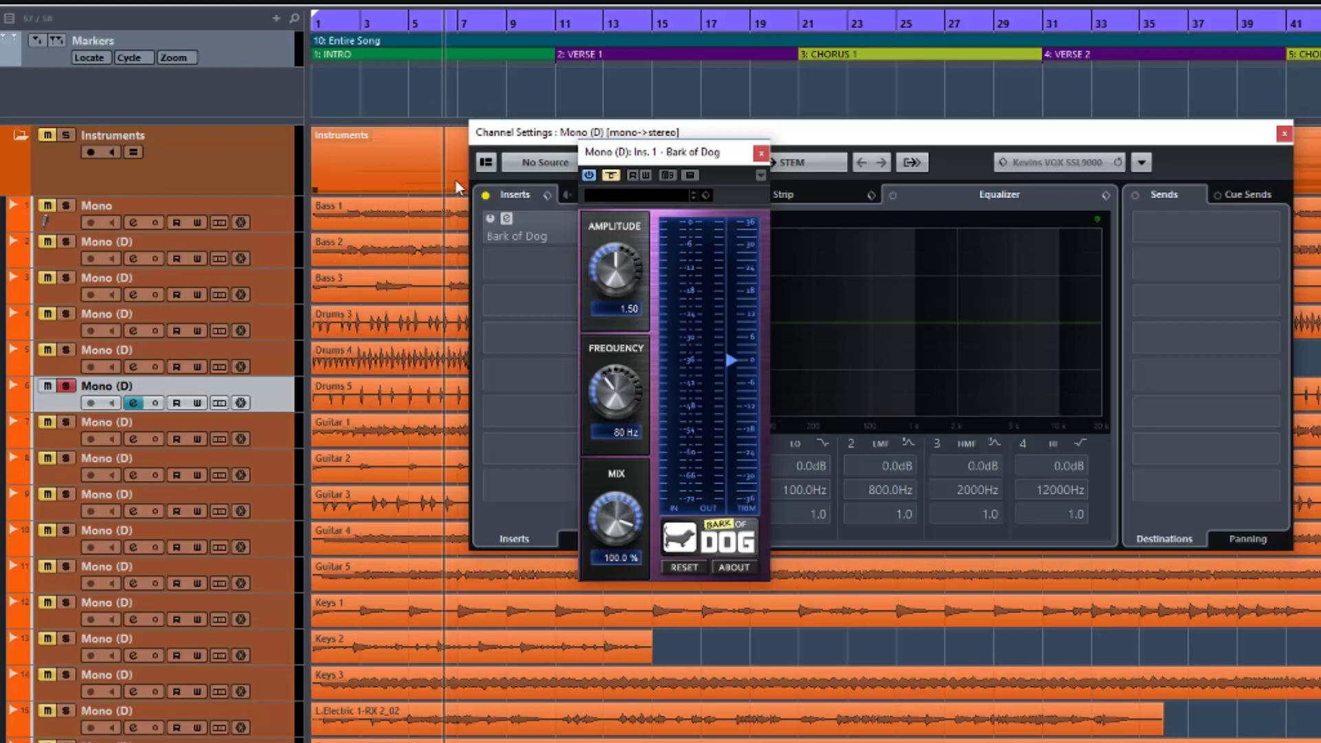
left_click(390, 109)
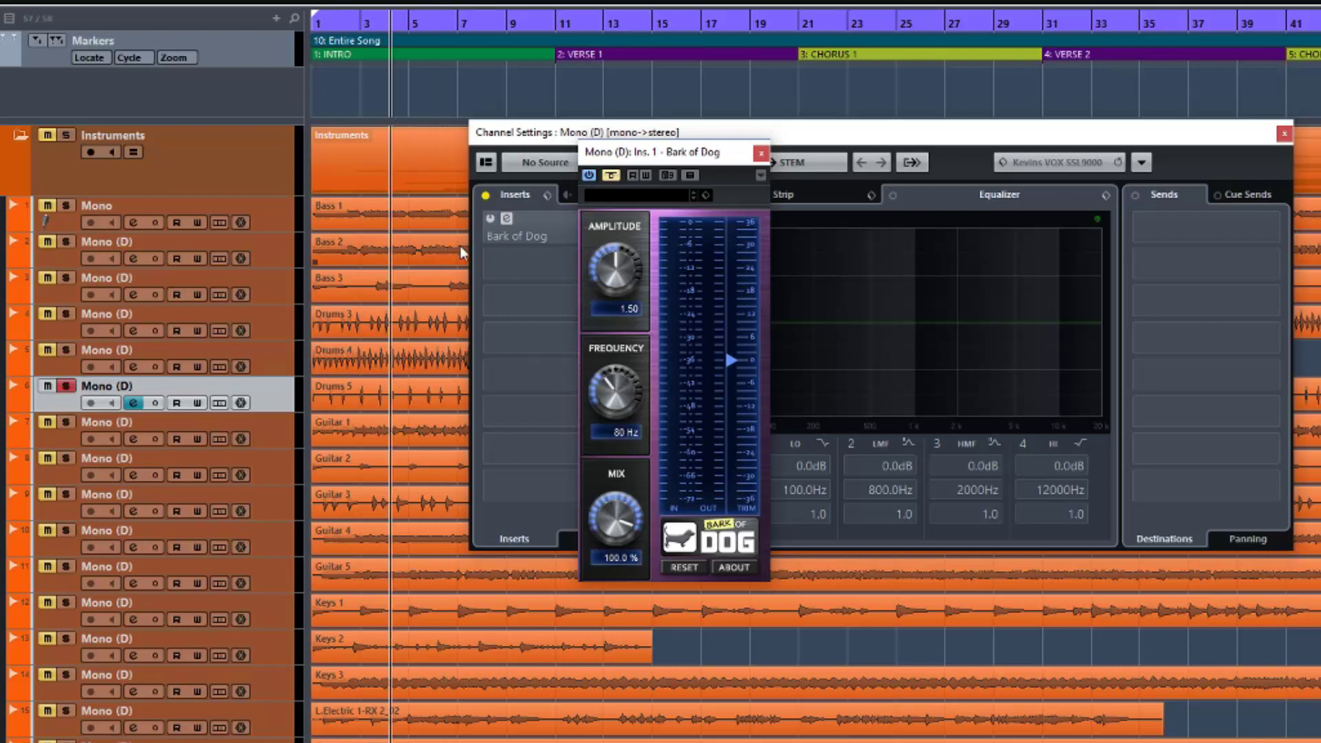
key("space")
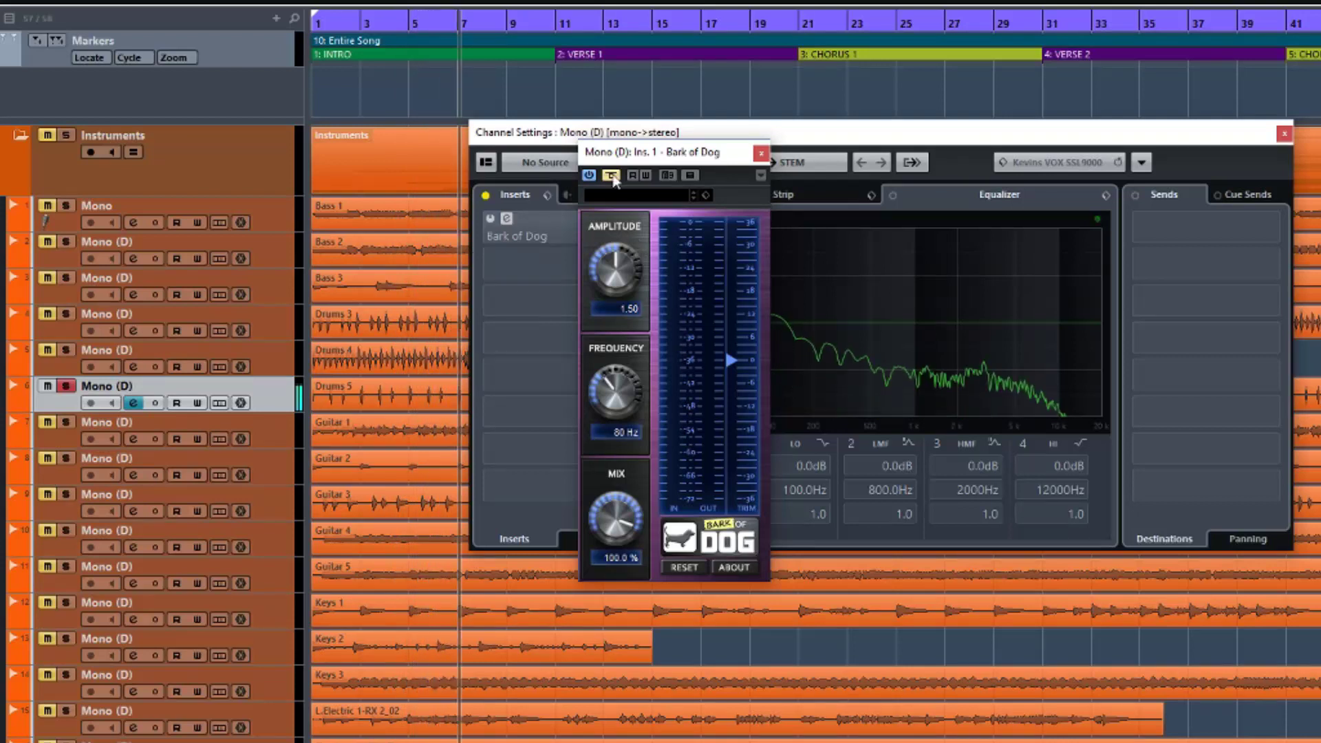
Step: Move the plug-in window clear of the equalizer graph and compare the drums with the effect active and bypassed
left_click_drag(656, 152, 528, 239)
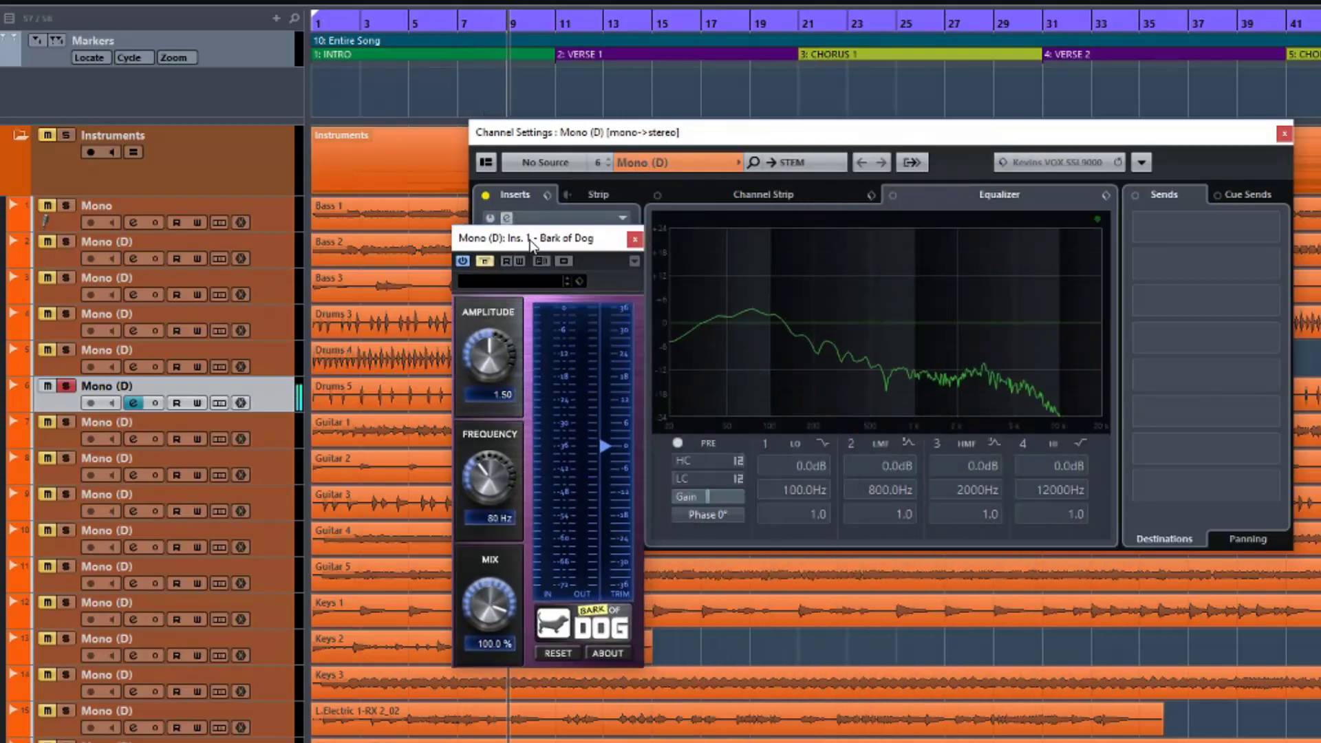
left_click(484, 262)
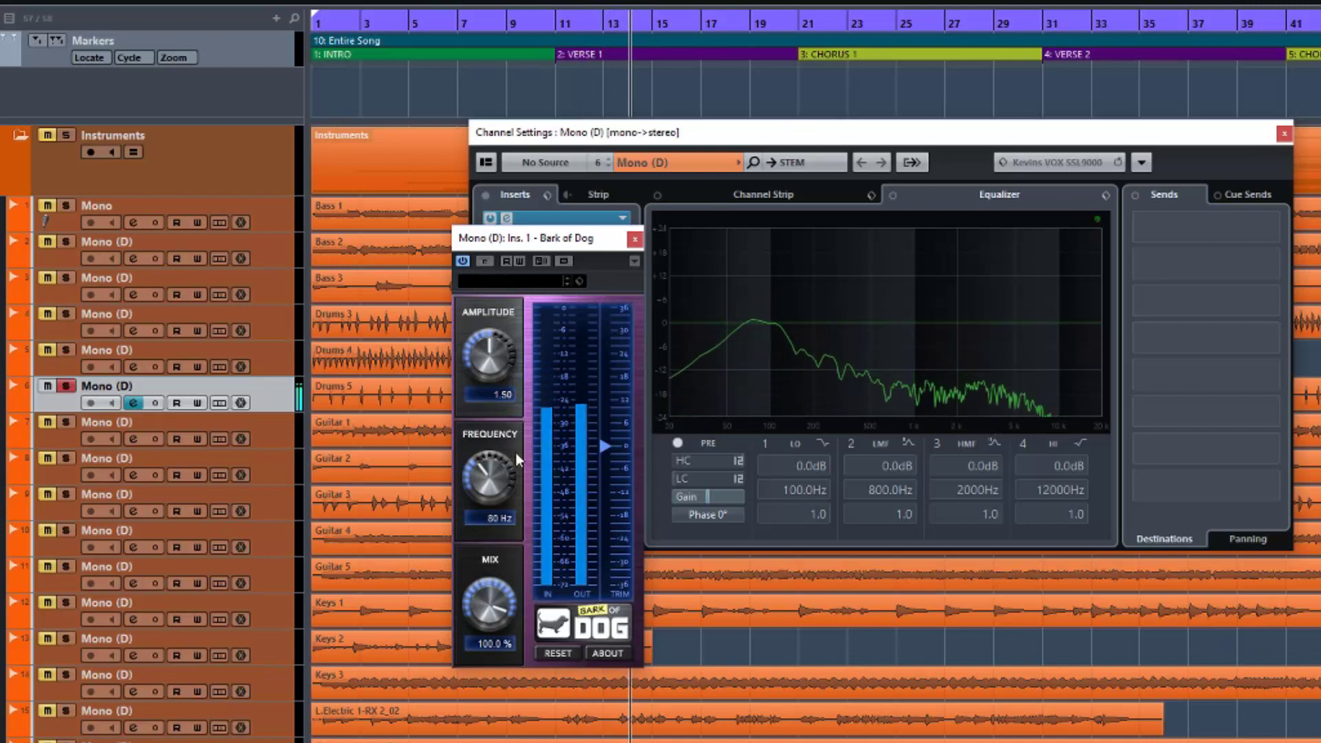
left_click(484, 262)
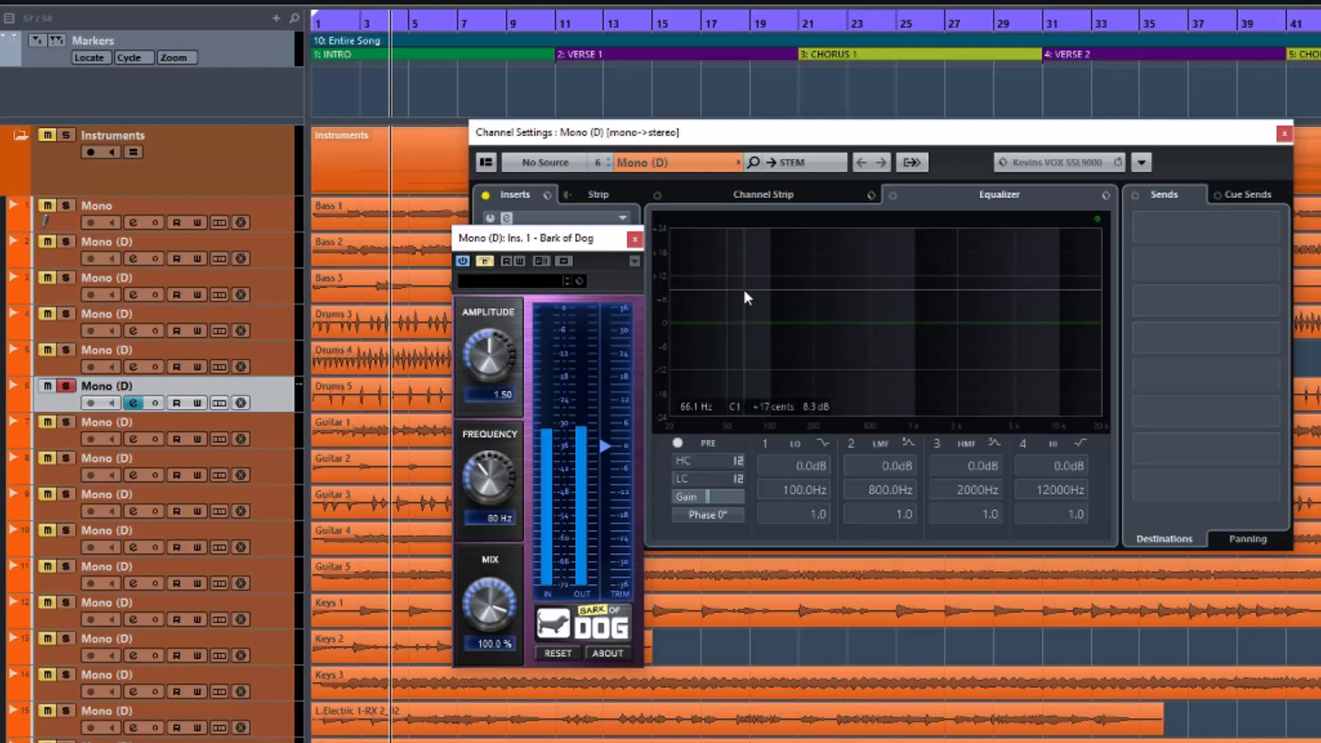
Step: Set Bark of Dog's frequency to 76 Hz and play the drums, switching the effect from bypassed to active
key("space")
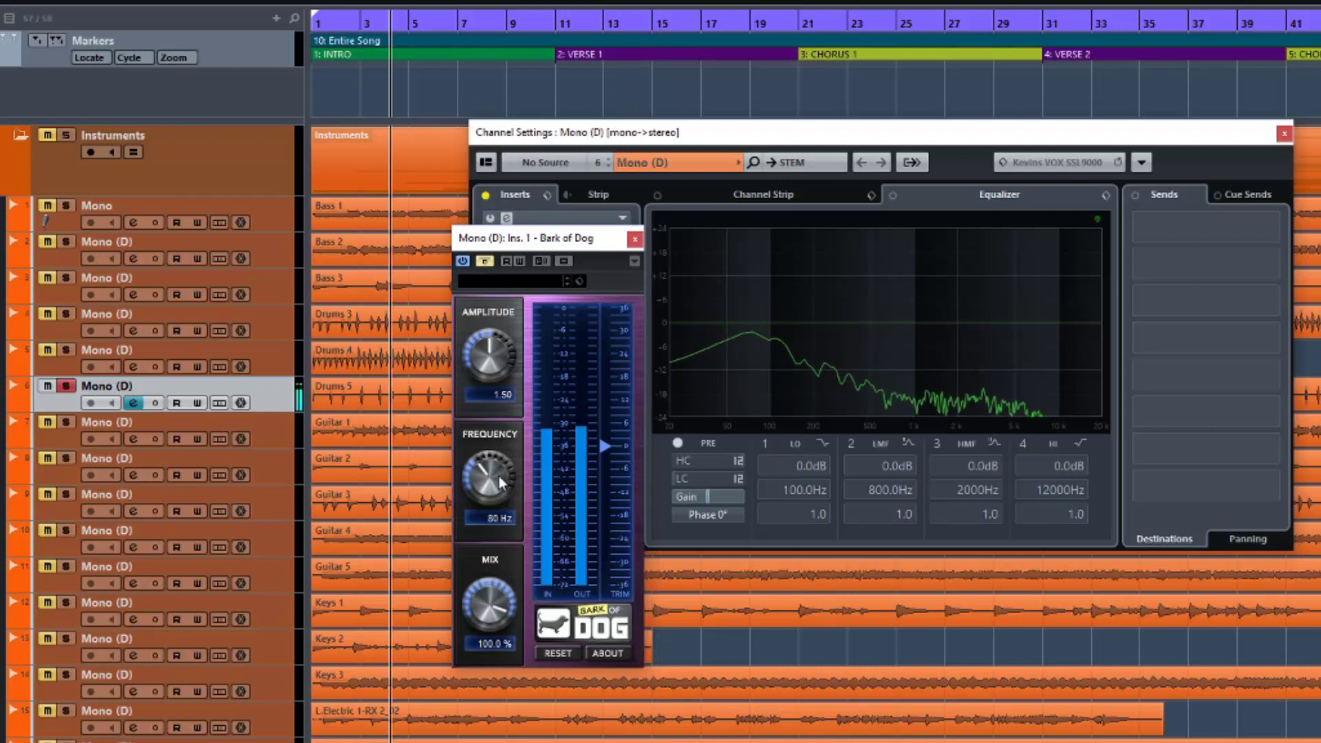
left_click_drag(498, 476, 499, 483)
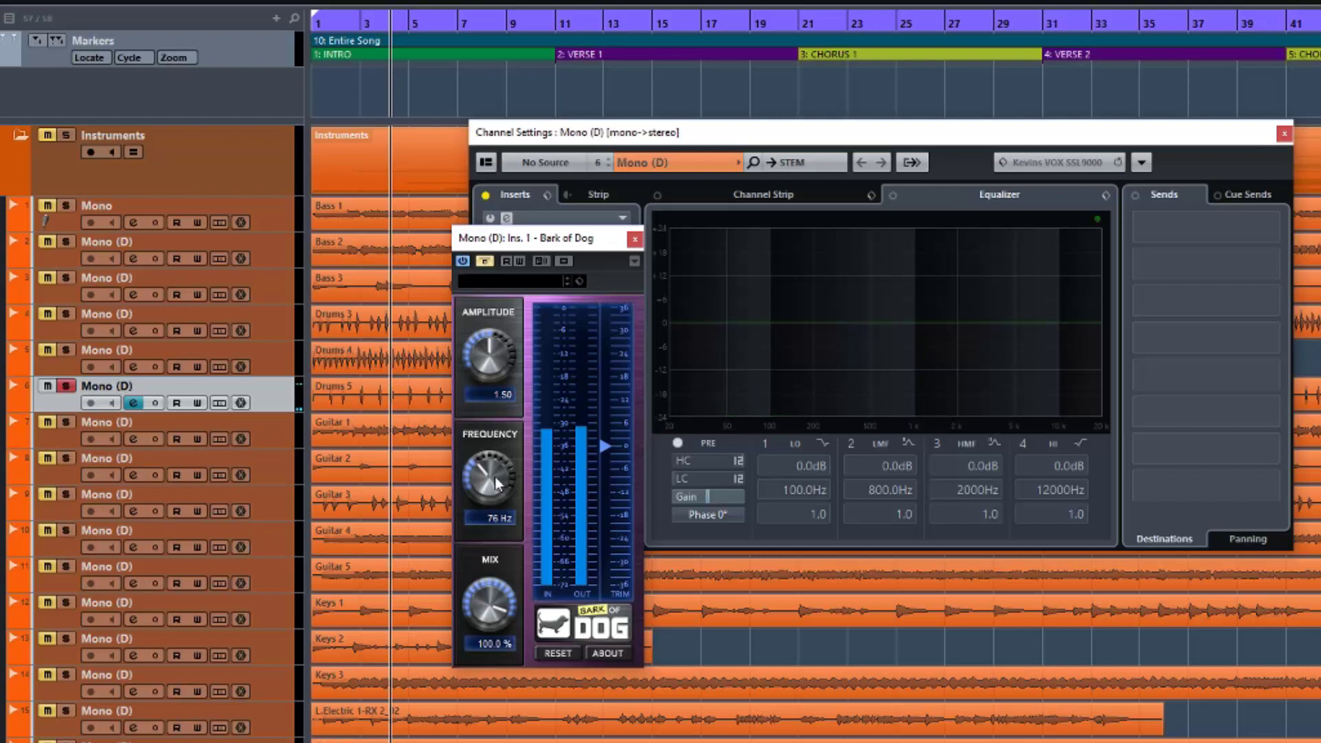
key("space")
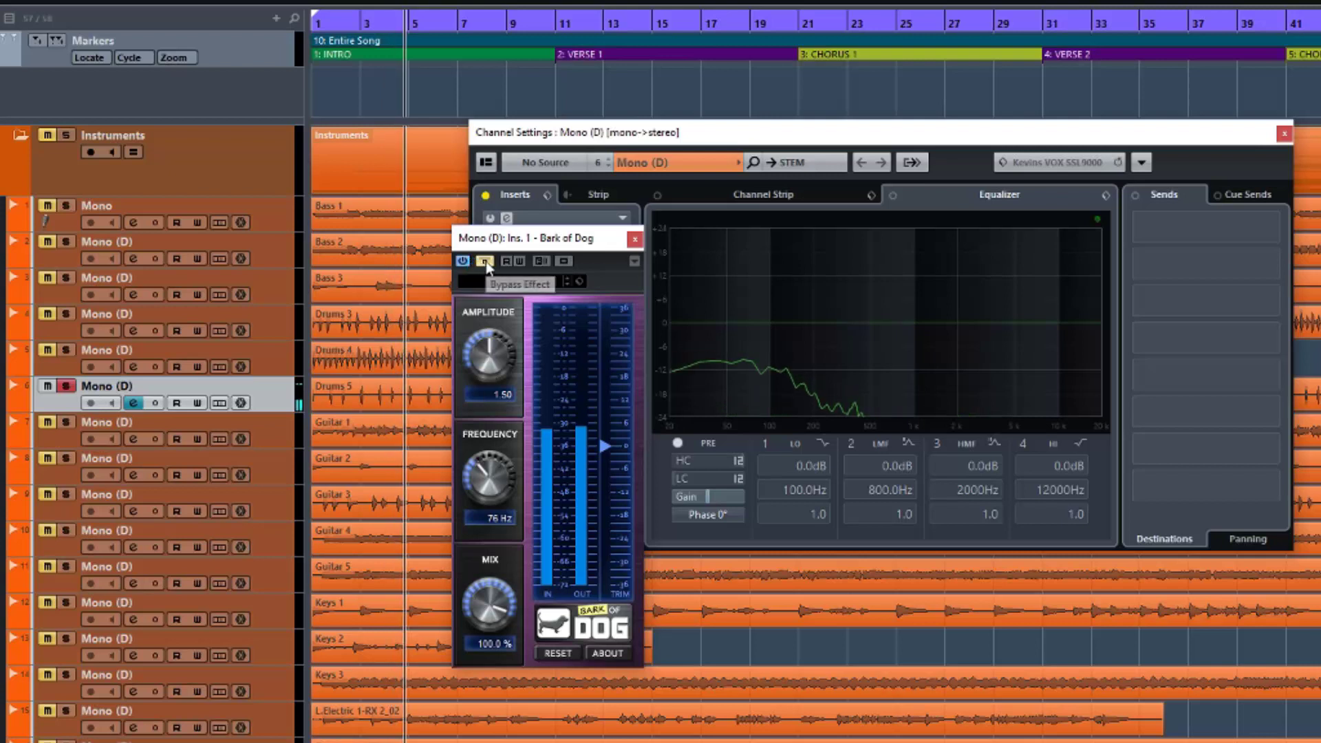
left_click(486, 263)
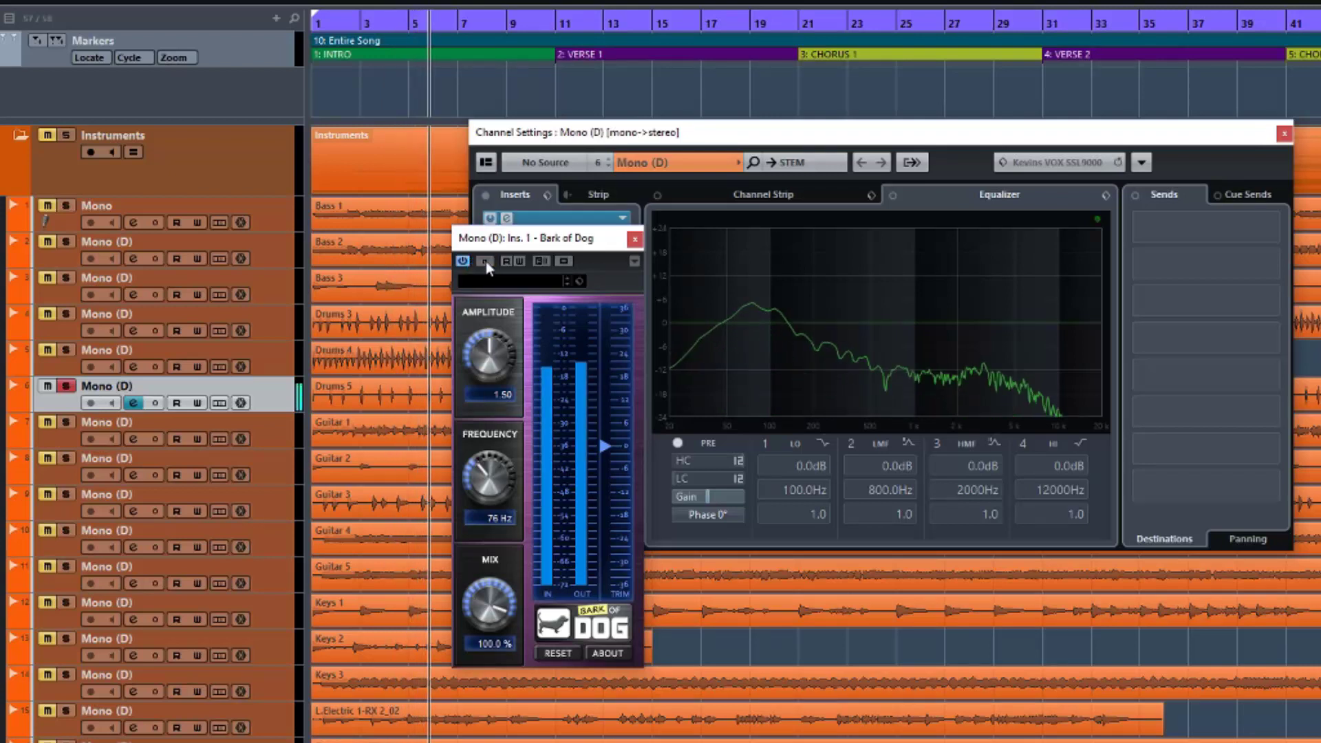
Step: Lower the amplitude to 0.71 and compare the drums with the effect bypassed and active
left_click_drag(493, 362, 506, 504)
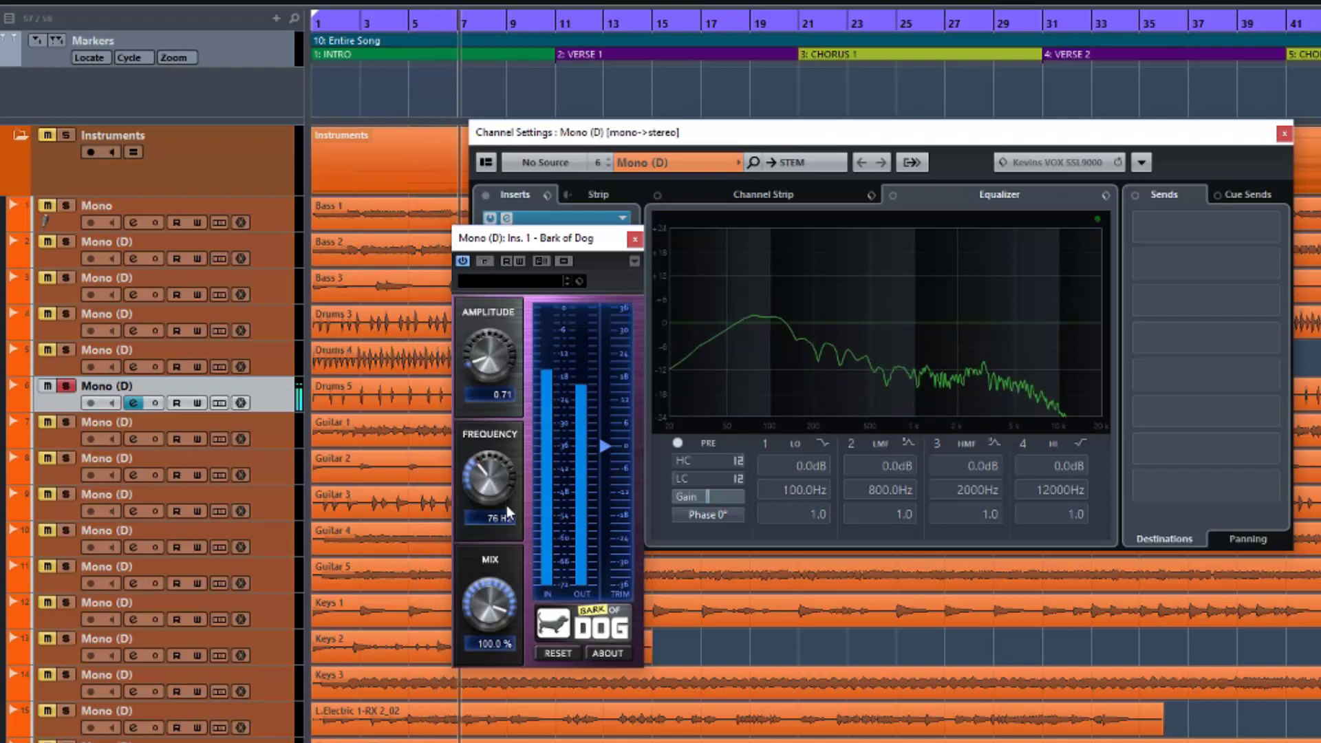
left_click(485, 262)
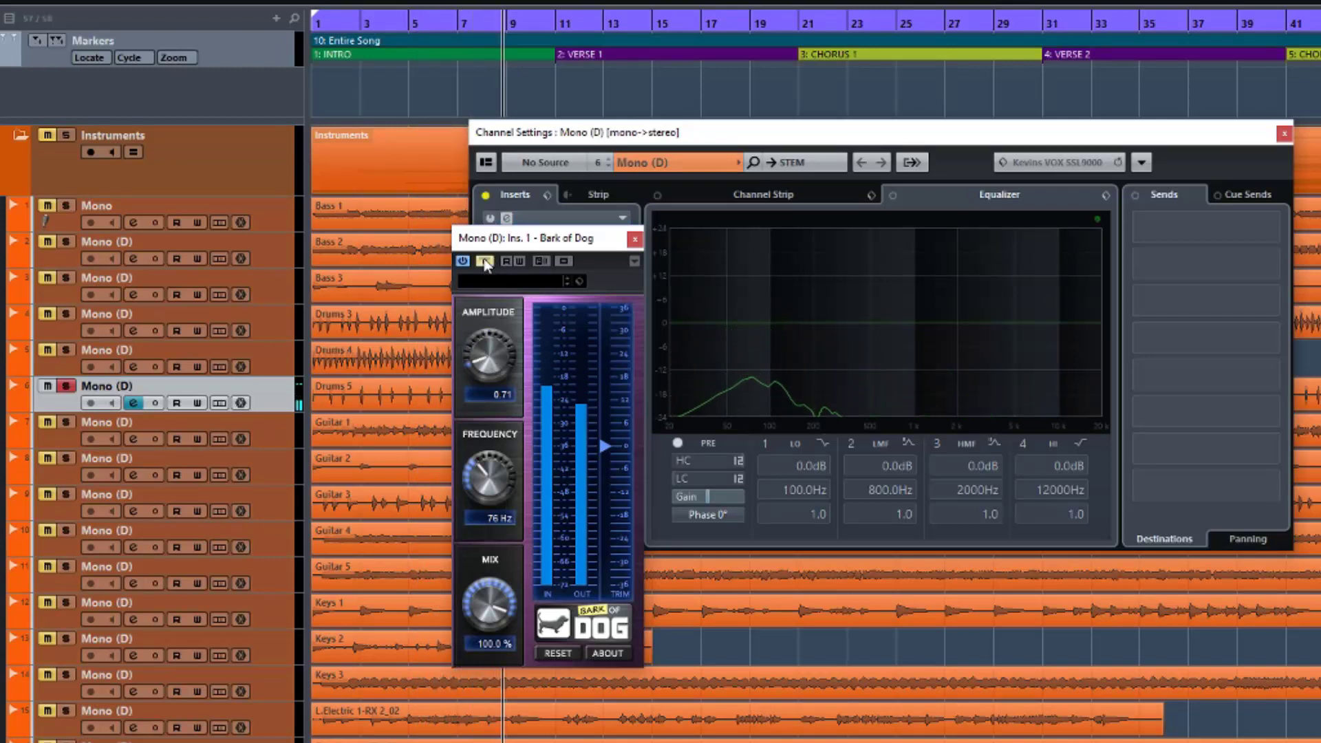
left_click(485, 262)
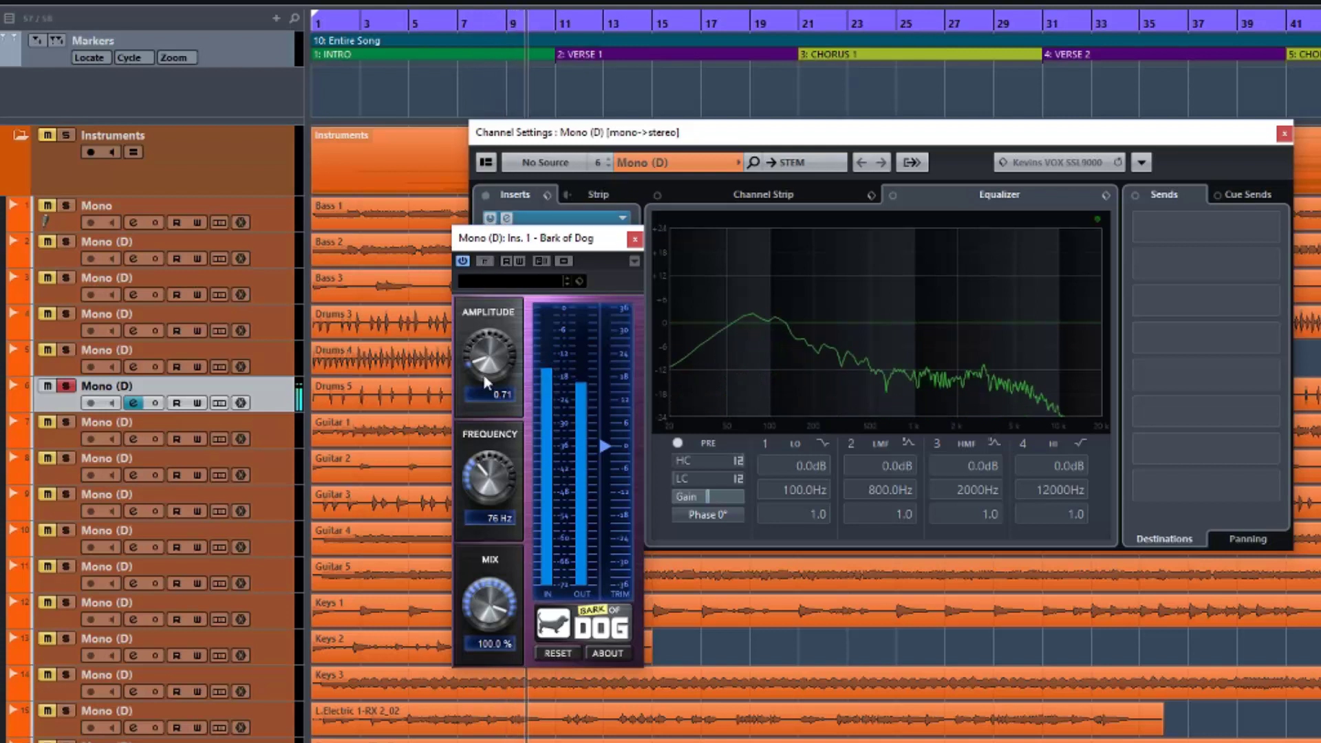
Step: Raise the amplitude to 3.66 and lower the trim to about -6 dB to compensate the output level
left_click_drag(488, 353, 489, 323)
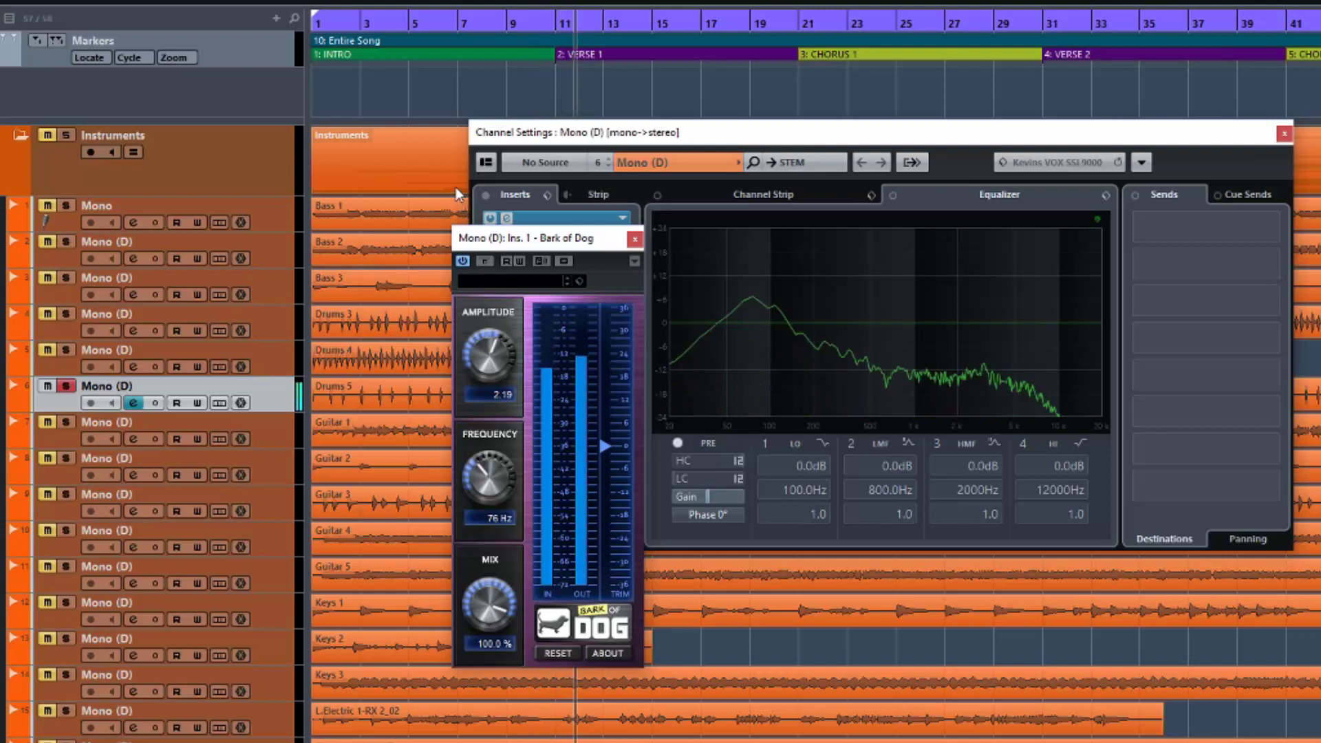
mouse_move(450, 138)
left_mouse_down()
mouse_move(446, 86)
mouse_move(458, 150)
left_mouse_up()
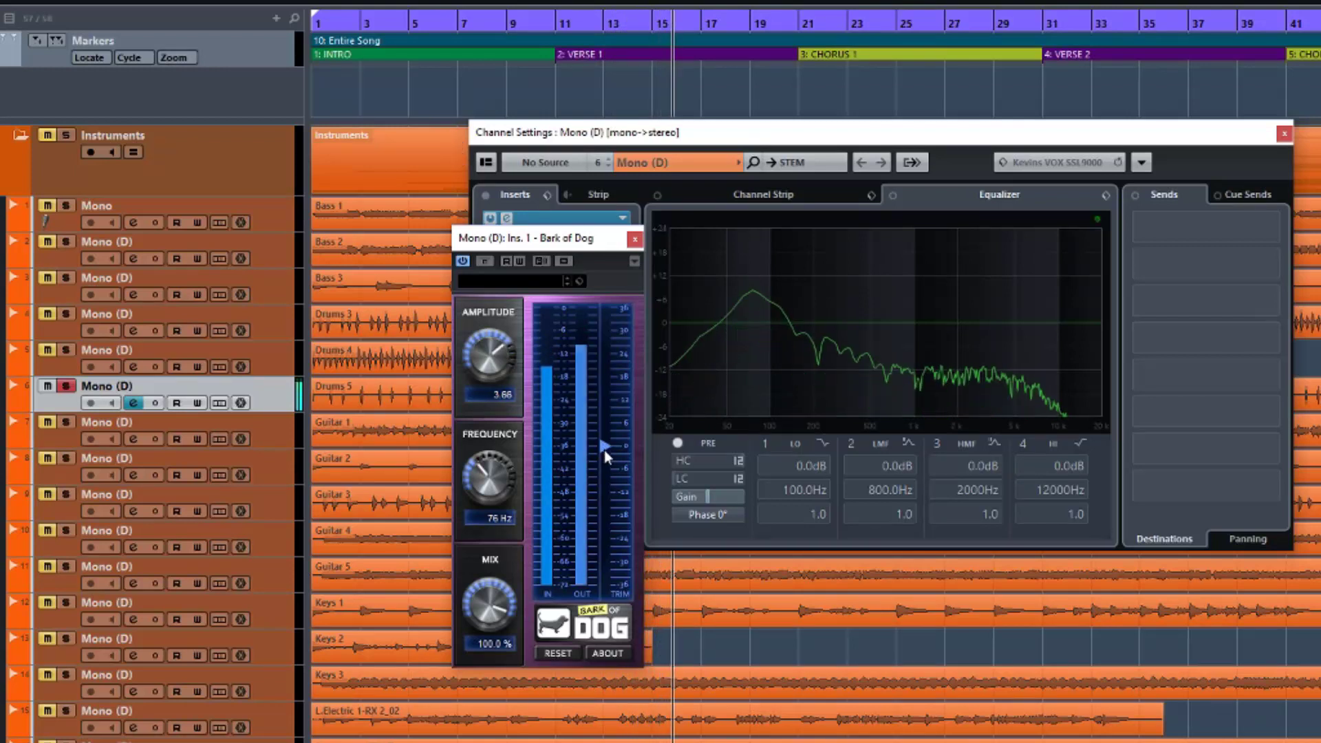
mouse_move(604, 450)
left_mouse_down()
mouse_move(605, 480)
mouse_move(606, 469)
left_mouse_up()
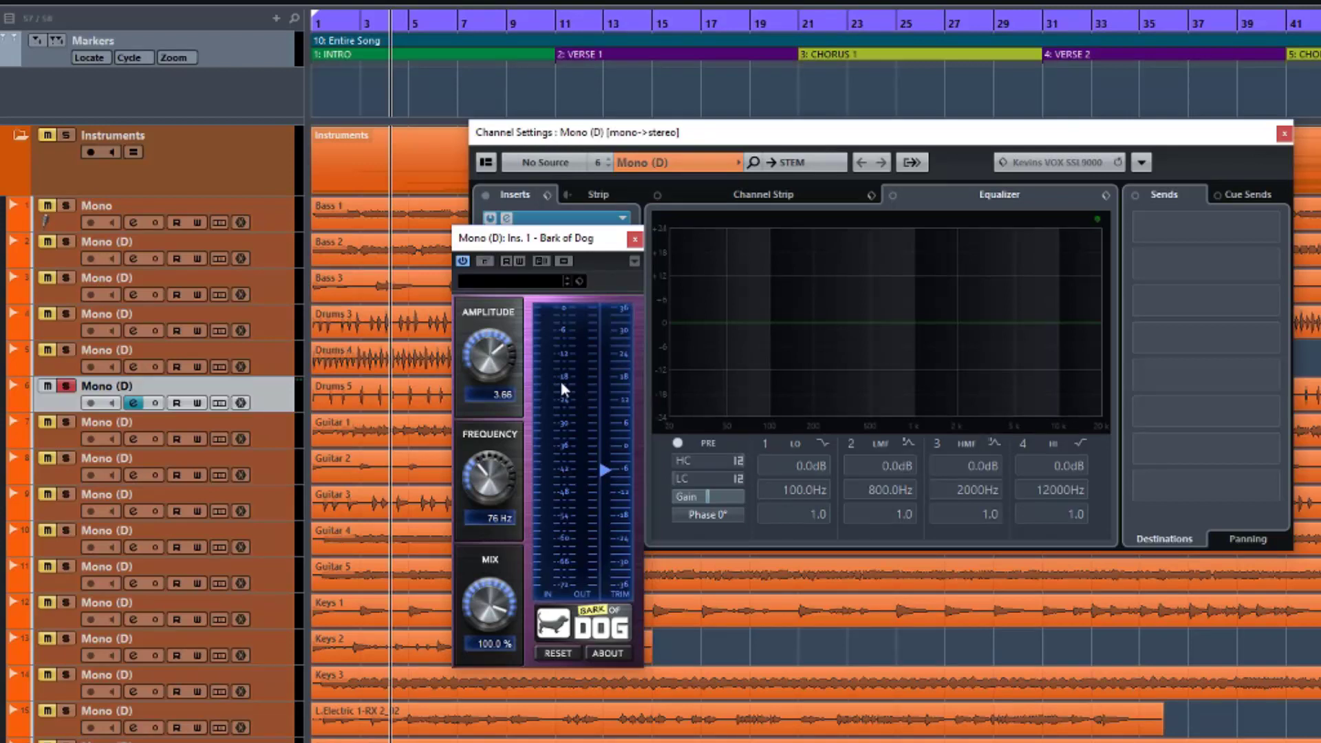
Step: Play the drums from about bar 4 and compare the level-matched sound with Bark of Dog active and bypassed
key("space")
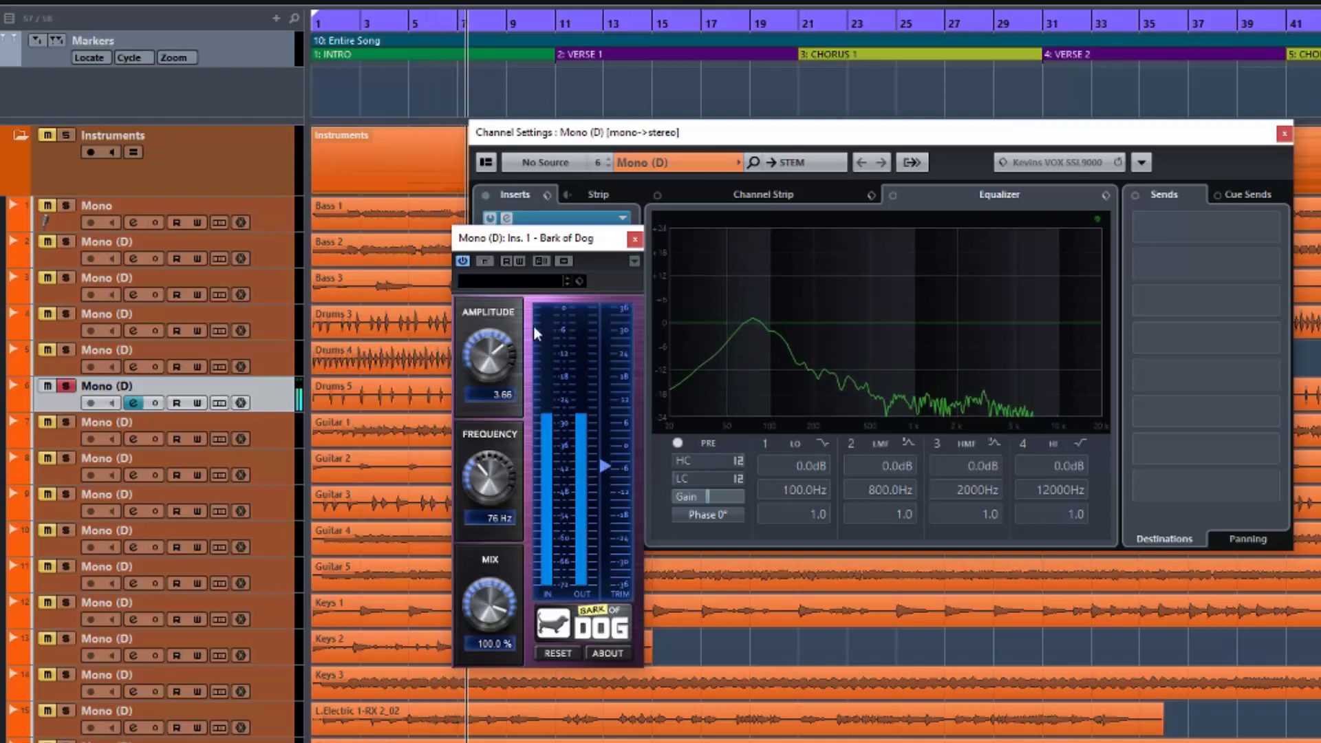
left_click(485, 261)
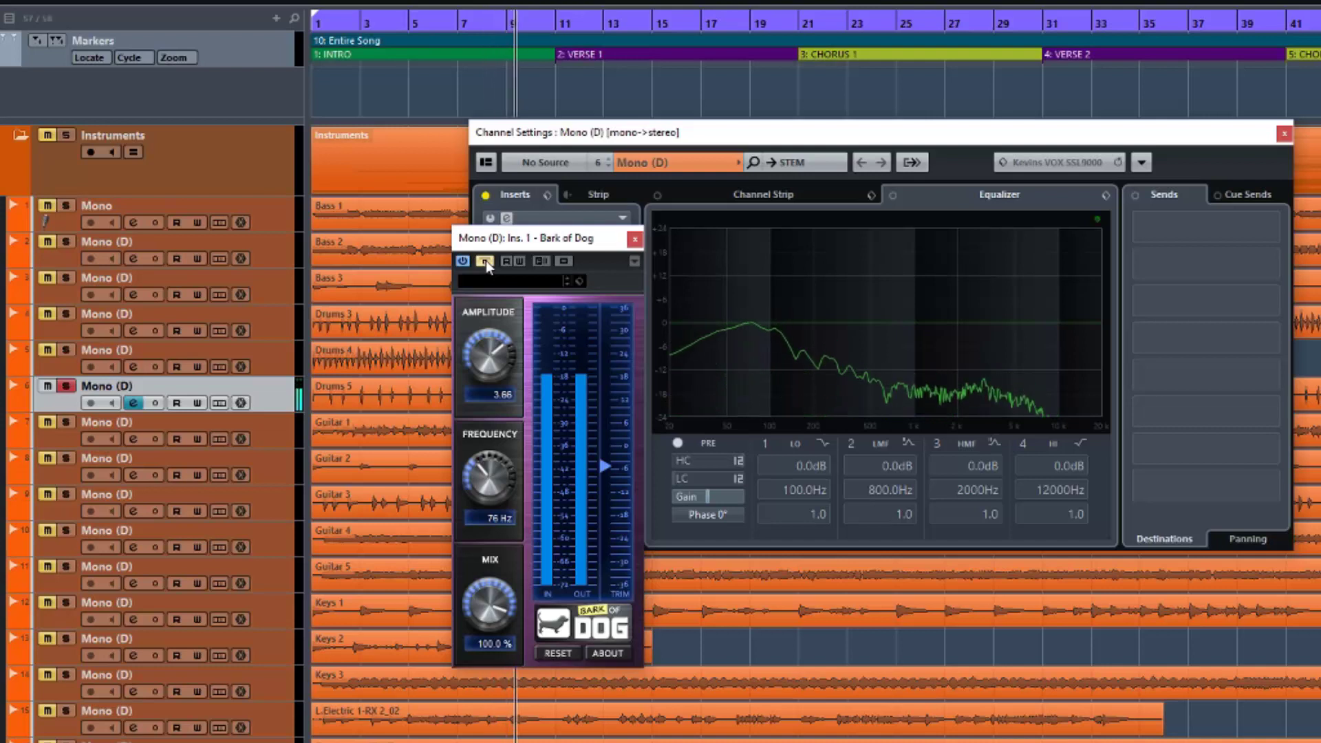
left_click(486, 260)
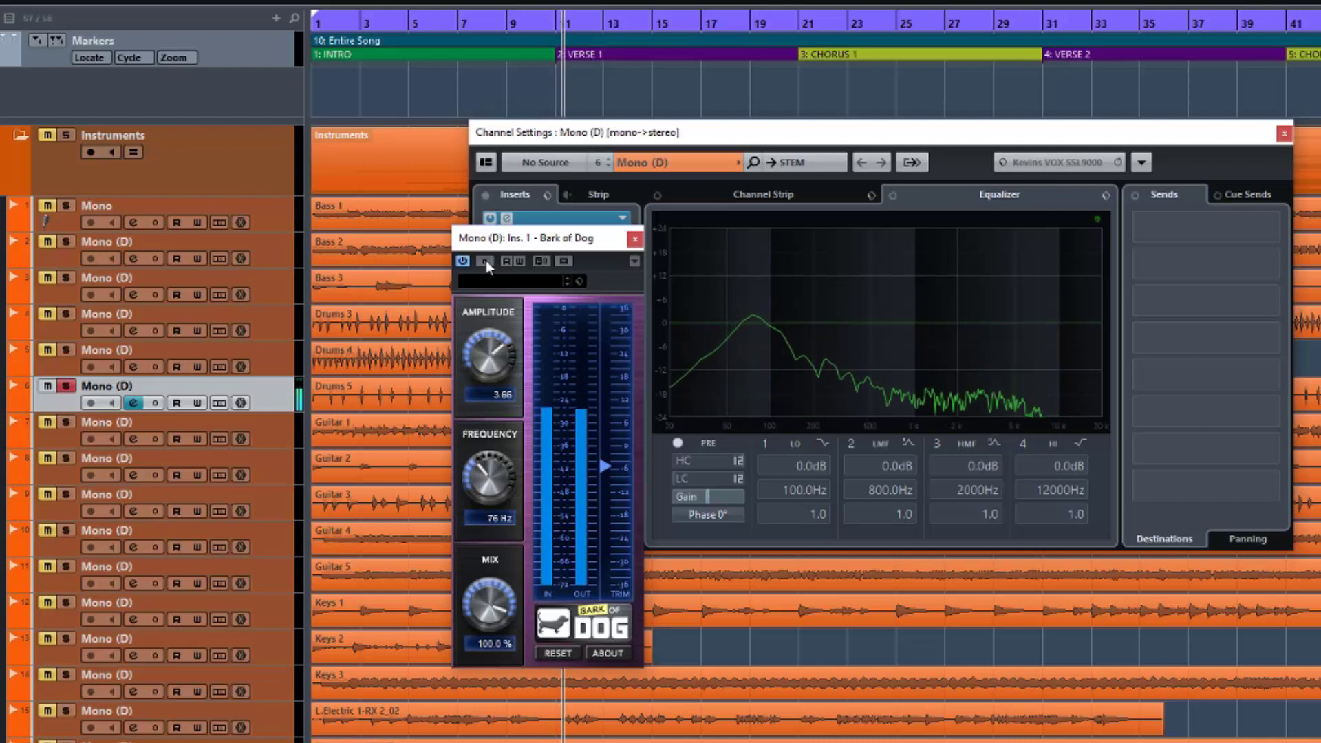
key("space")
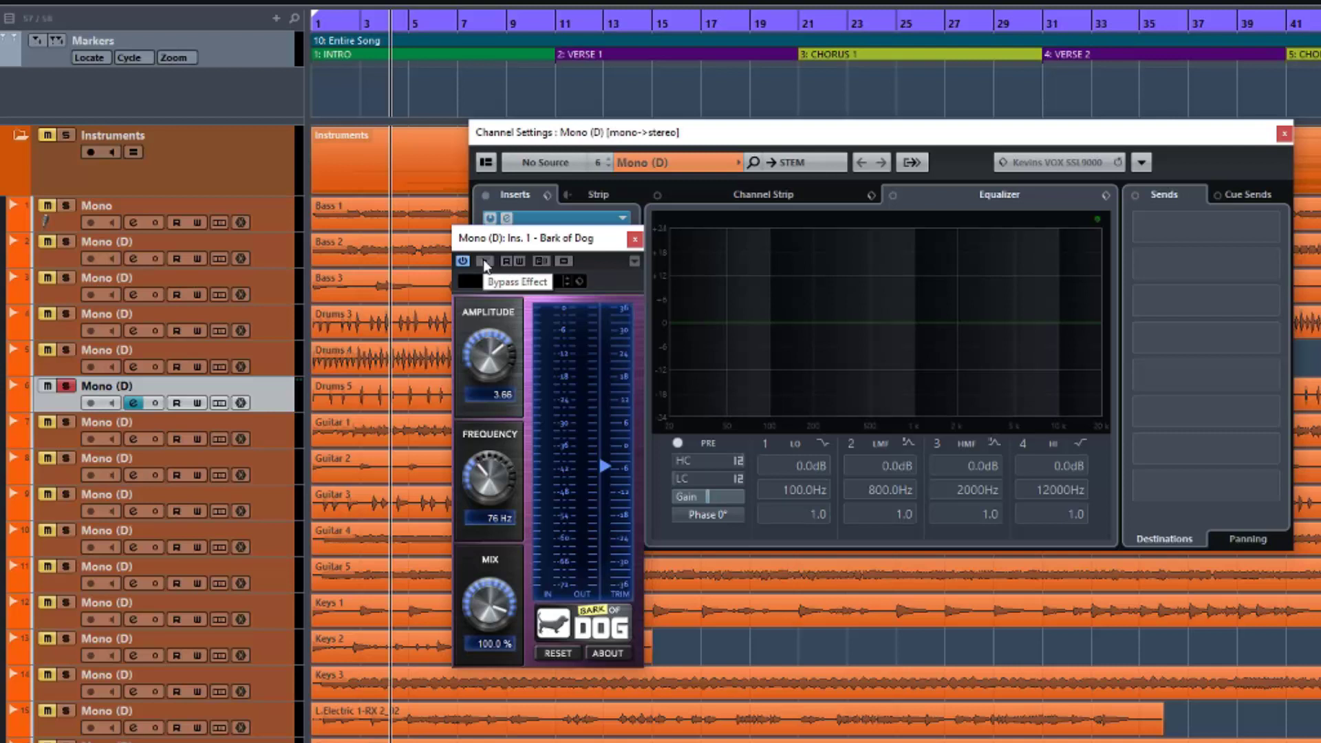
left_click(483, 261)
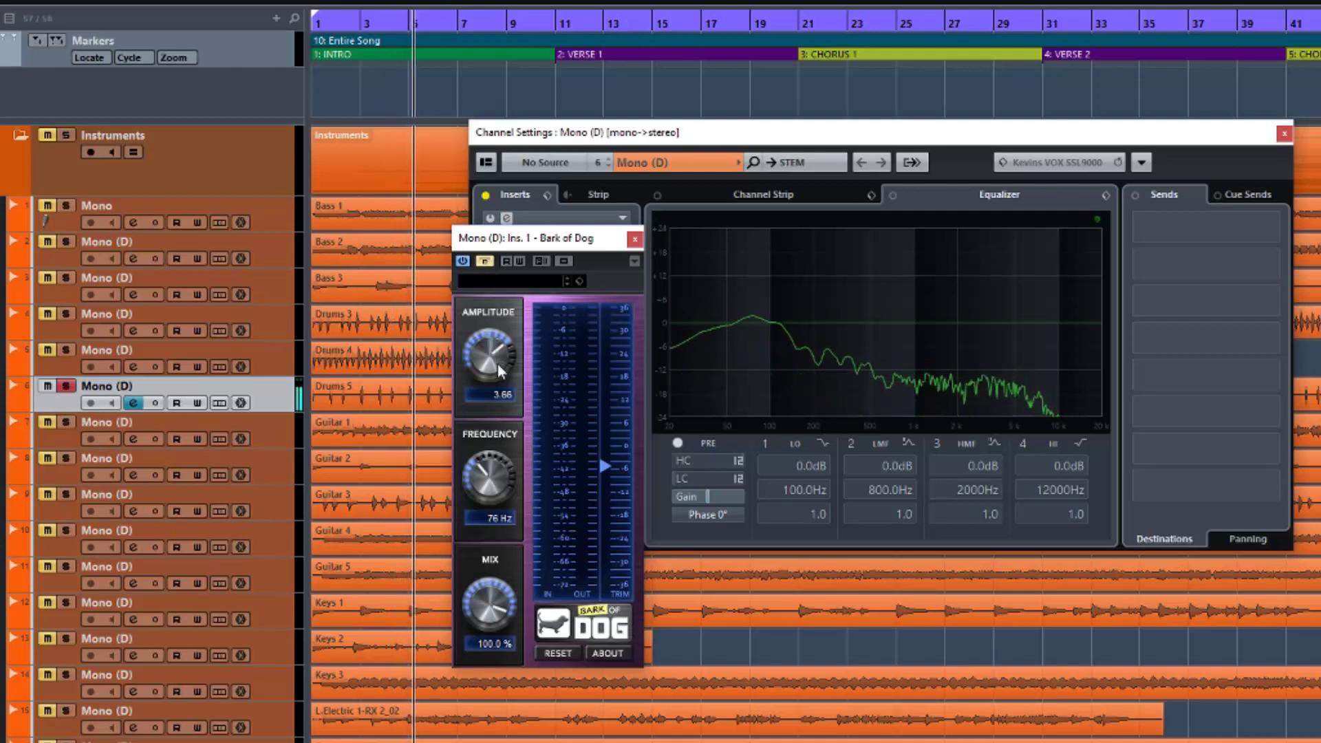
left_click(485, 263)
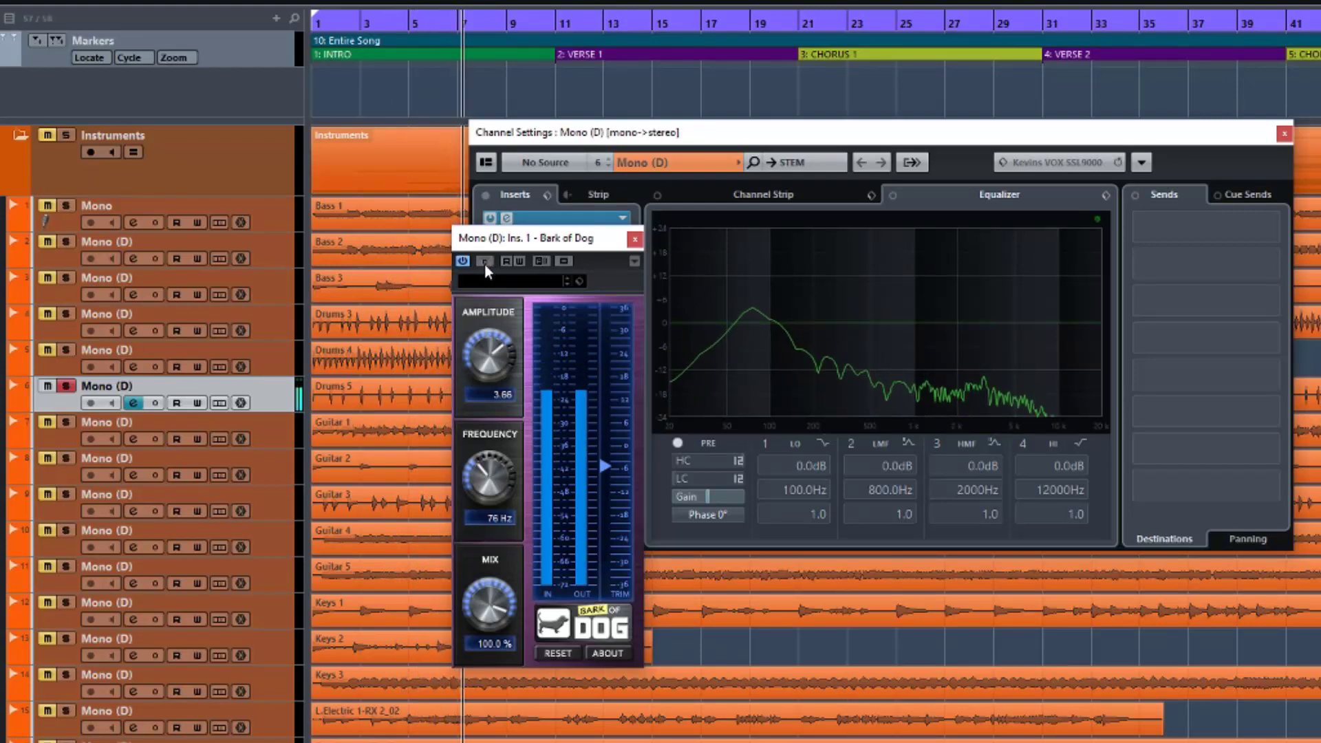
Step: Set the frequency to 45 Hz and the amplitude to 5.24 during playback, checking the low end on the equalizer spectrum
mouse_move(489, 475)
left_mouse_down()
mouse_move(488, 536)
mouse_move(480, 493)
left_mouse_up()
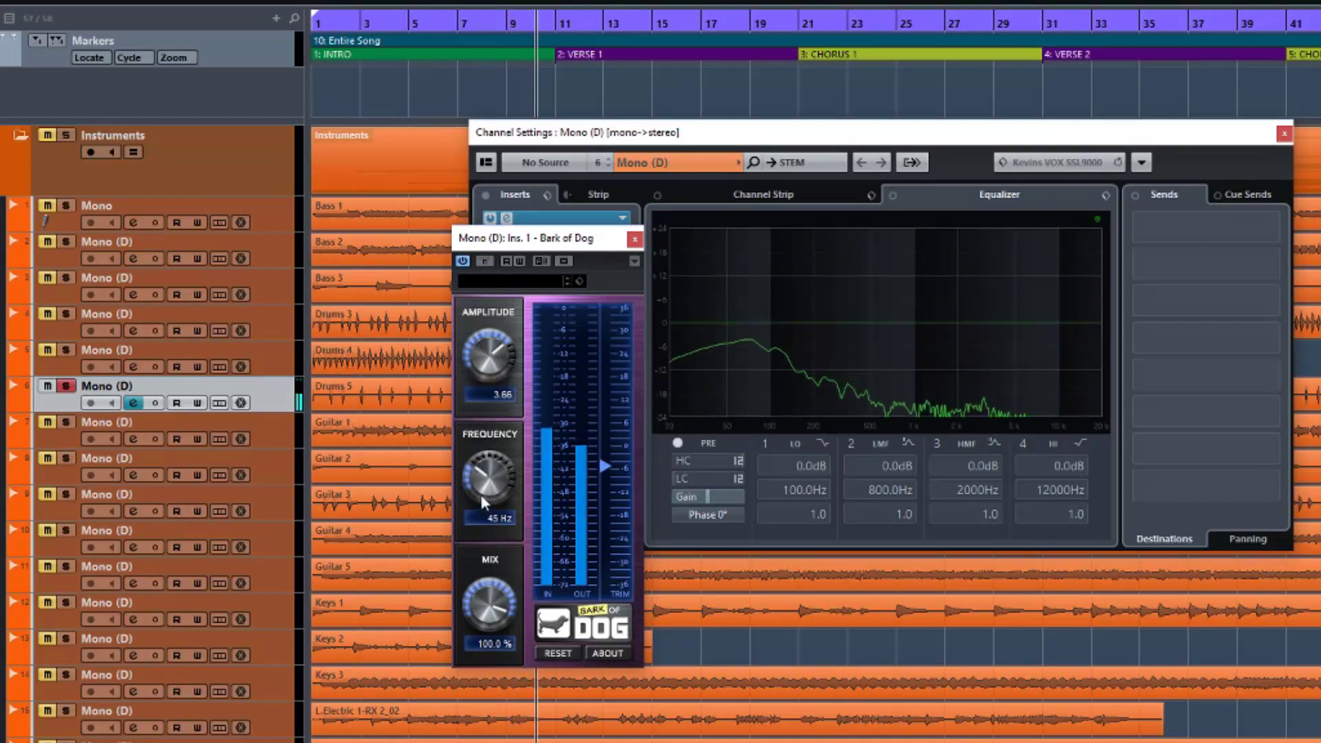
left_click_drag(489, 354, 490, 313)
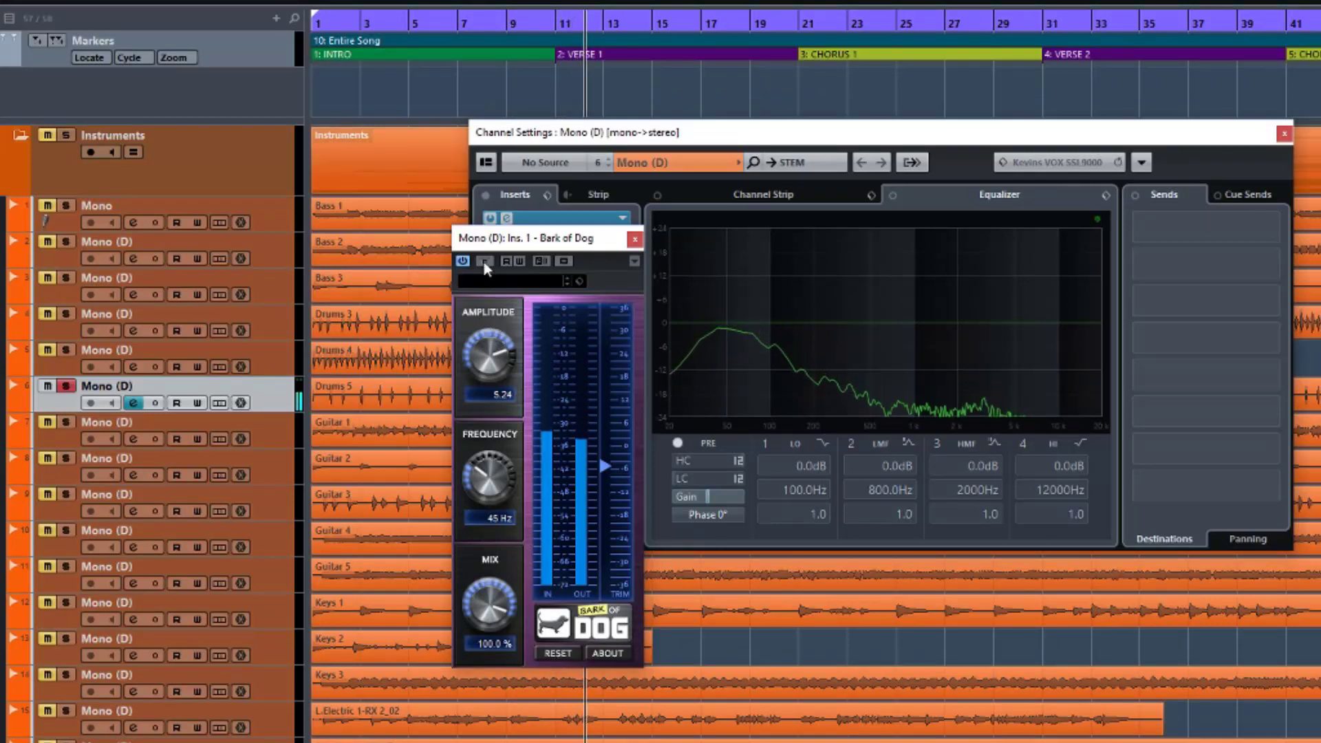
mouse_move(734, 294)
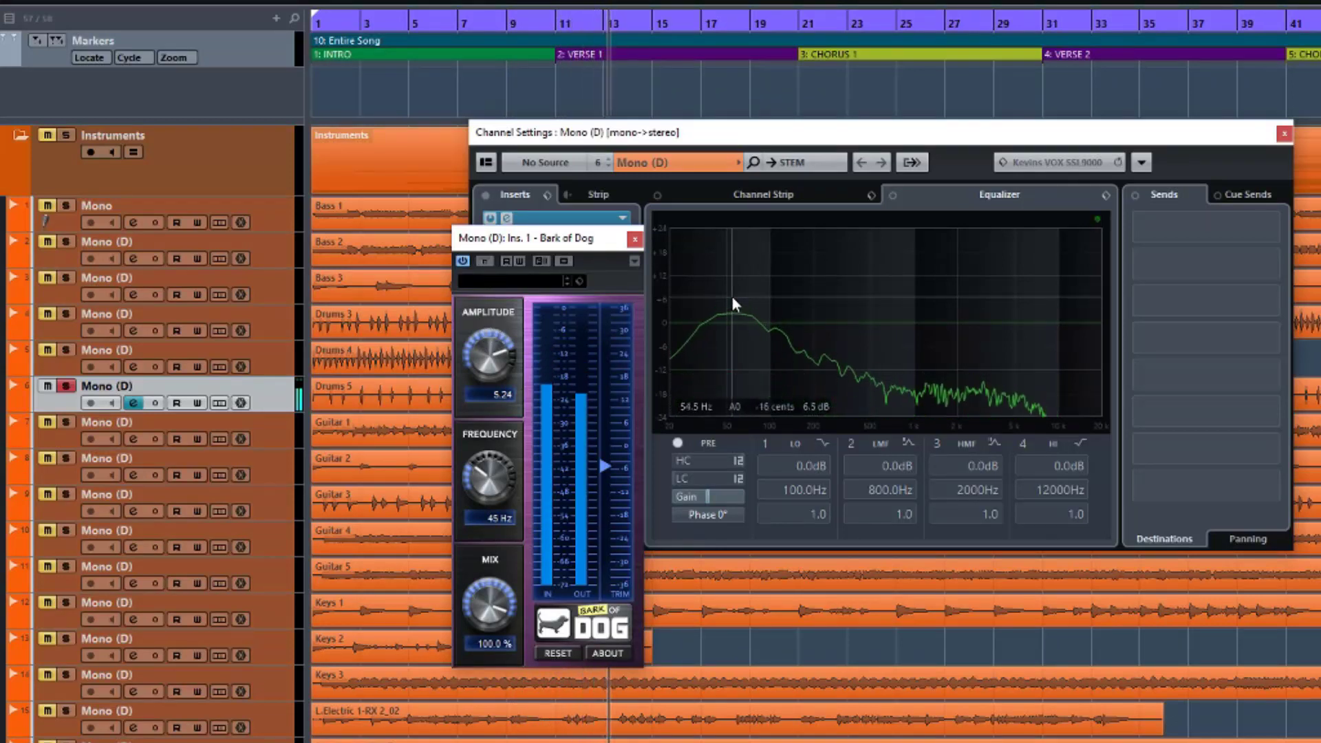
key("space")
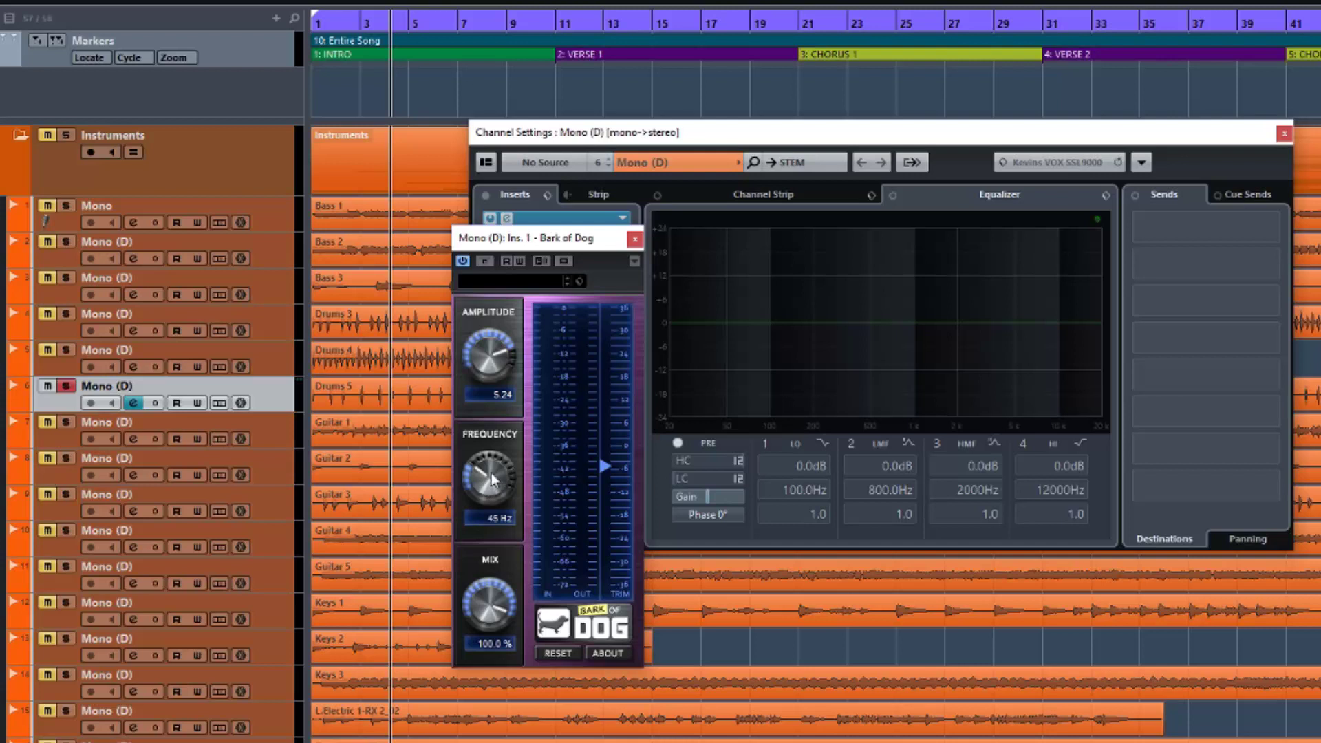
Step: Set the frequency to 40 Hz and reduce the mix to 42.5 % while playing the drums
left_click_drag(491, 472, 491, 483)
key("space")
left_click_drag(487, 614, 499, 688)
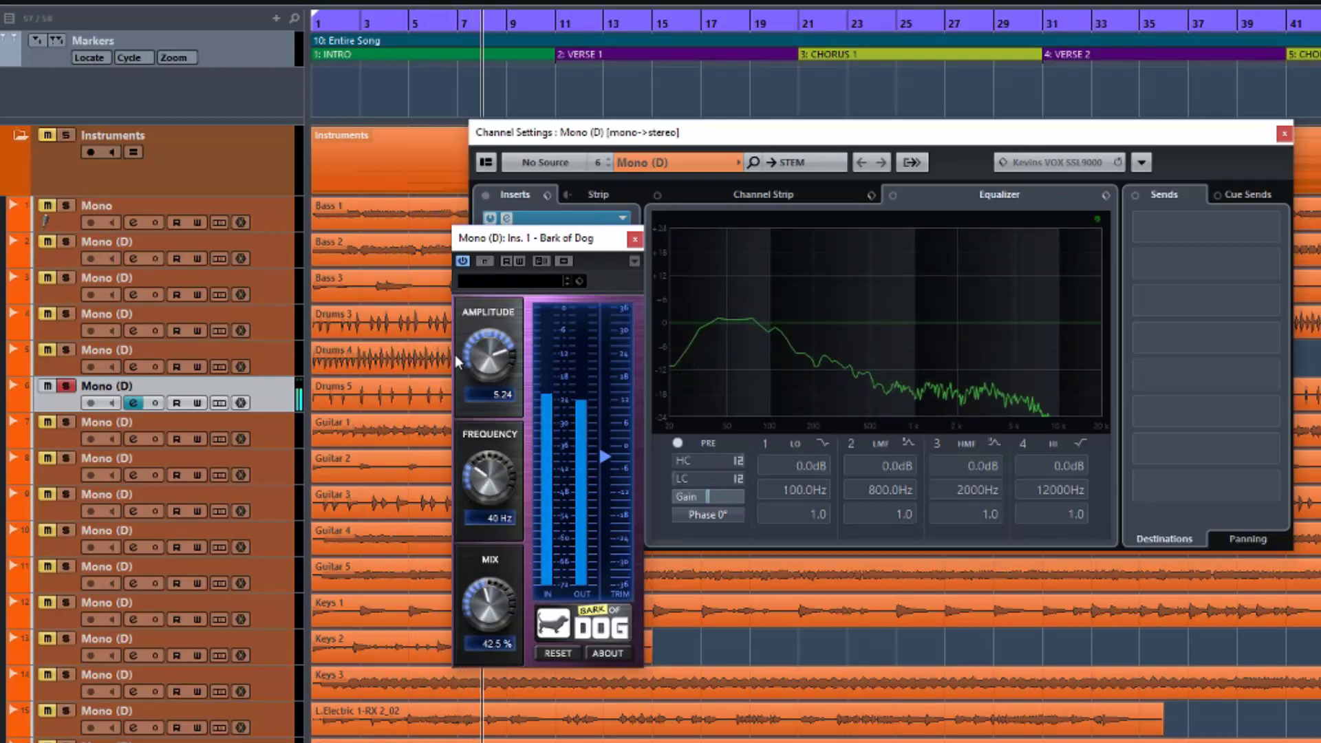
key("space")
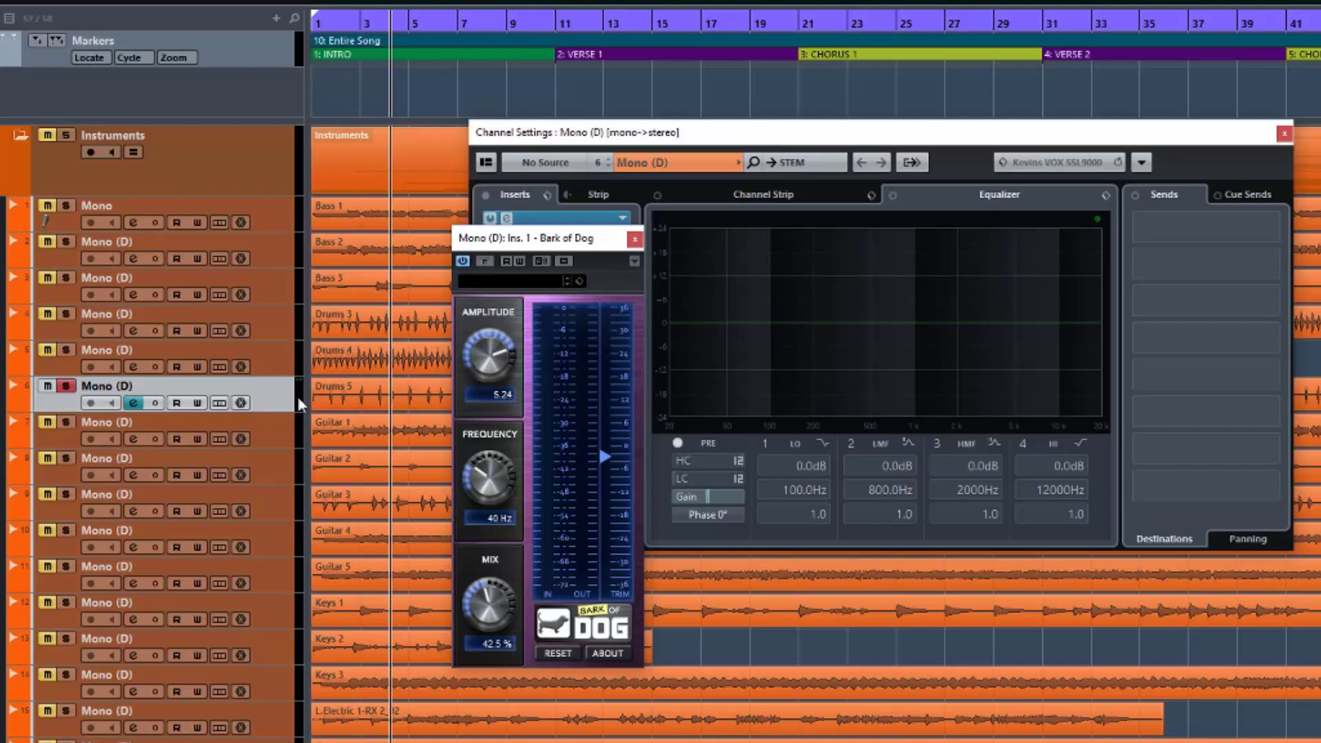
Step: Select the Bass 2 track, move its Bark of Dog window below the insert slot, and bypass the effect
left_click(103, 242)
left_click_drag(537, 256, 549, 282)
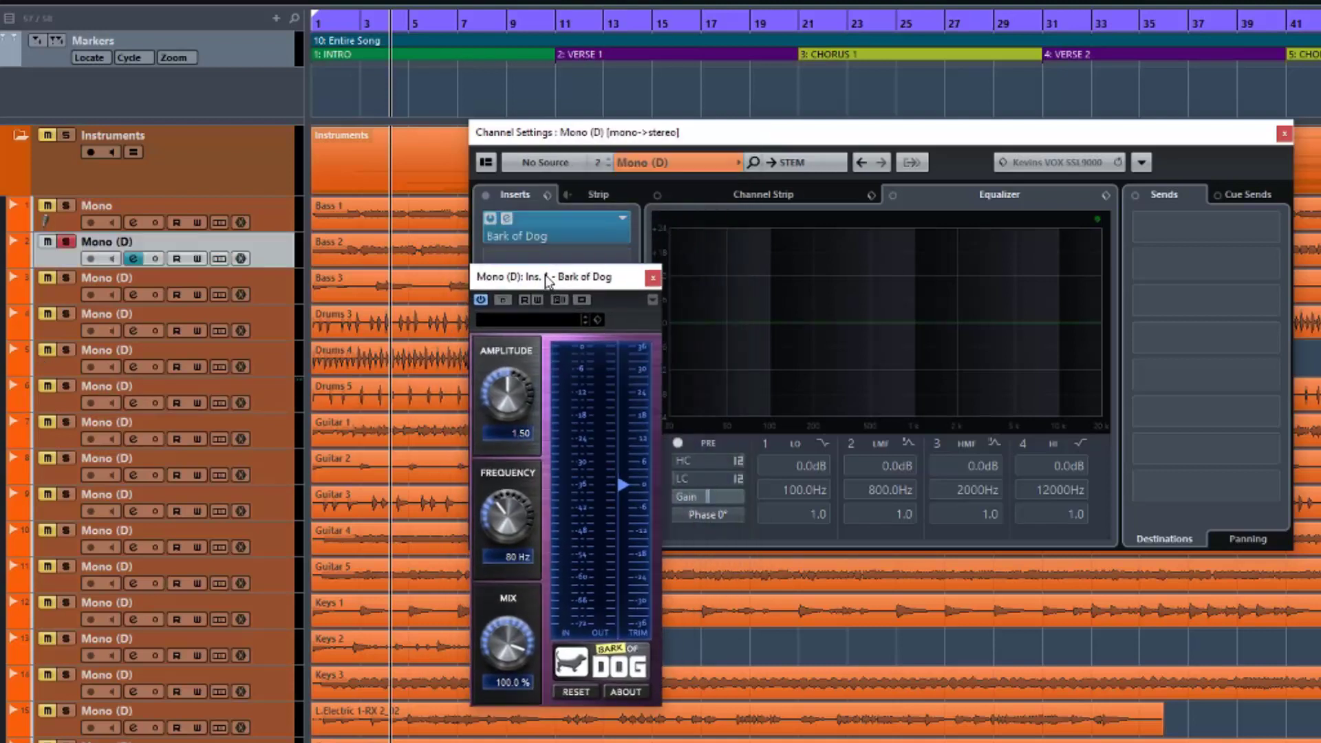
left_click(505, 301)
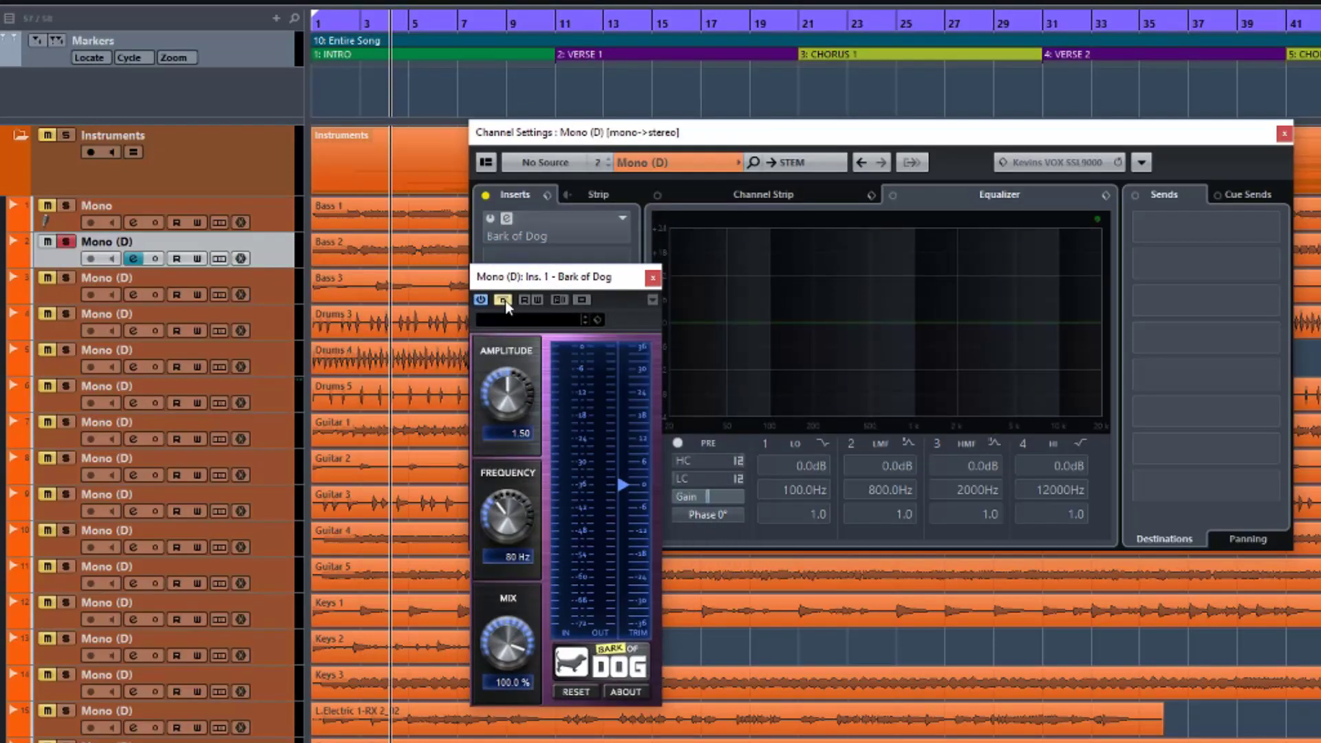
Step: Play the Bass 2 track, shift the Bark of Dog window clear of the equalizer graph, and switch the effect on
key("space")
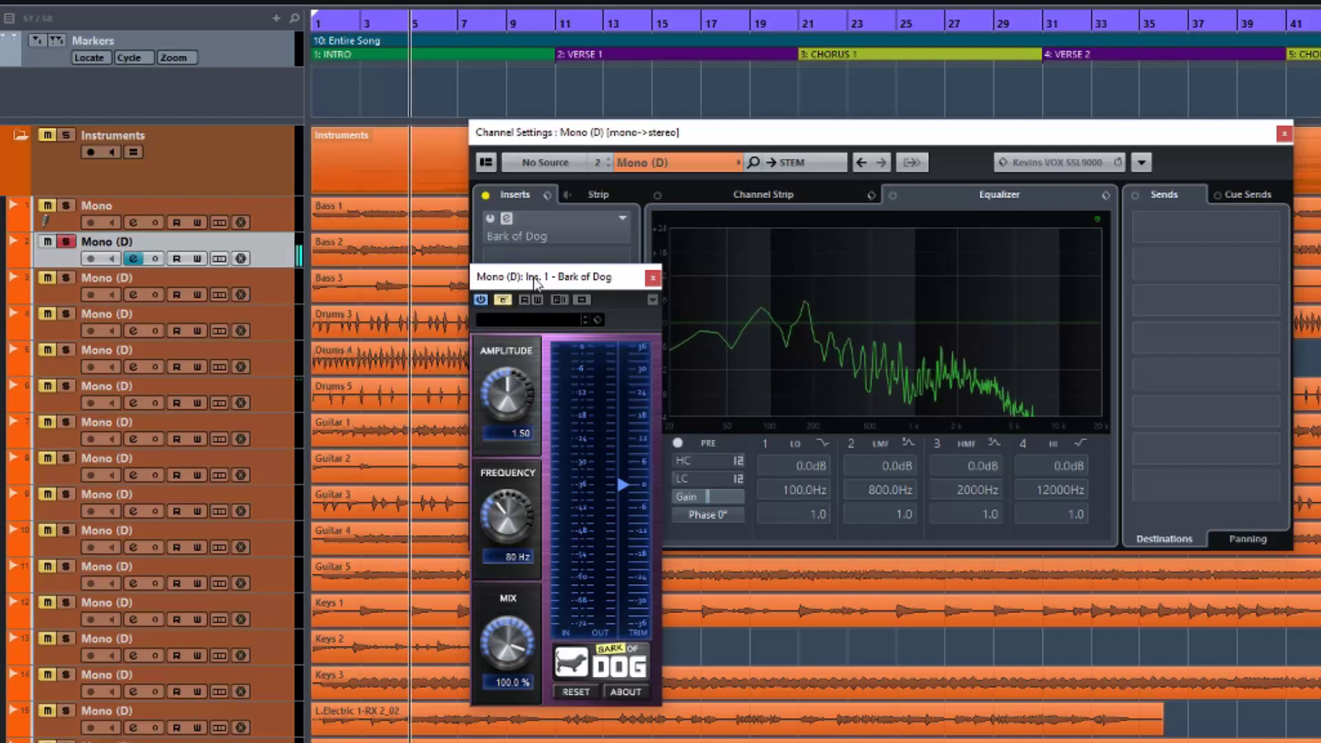
left_click_drag(535, 282, 503, 287)
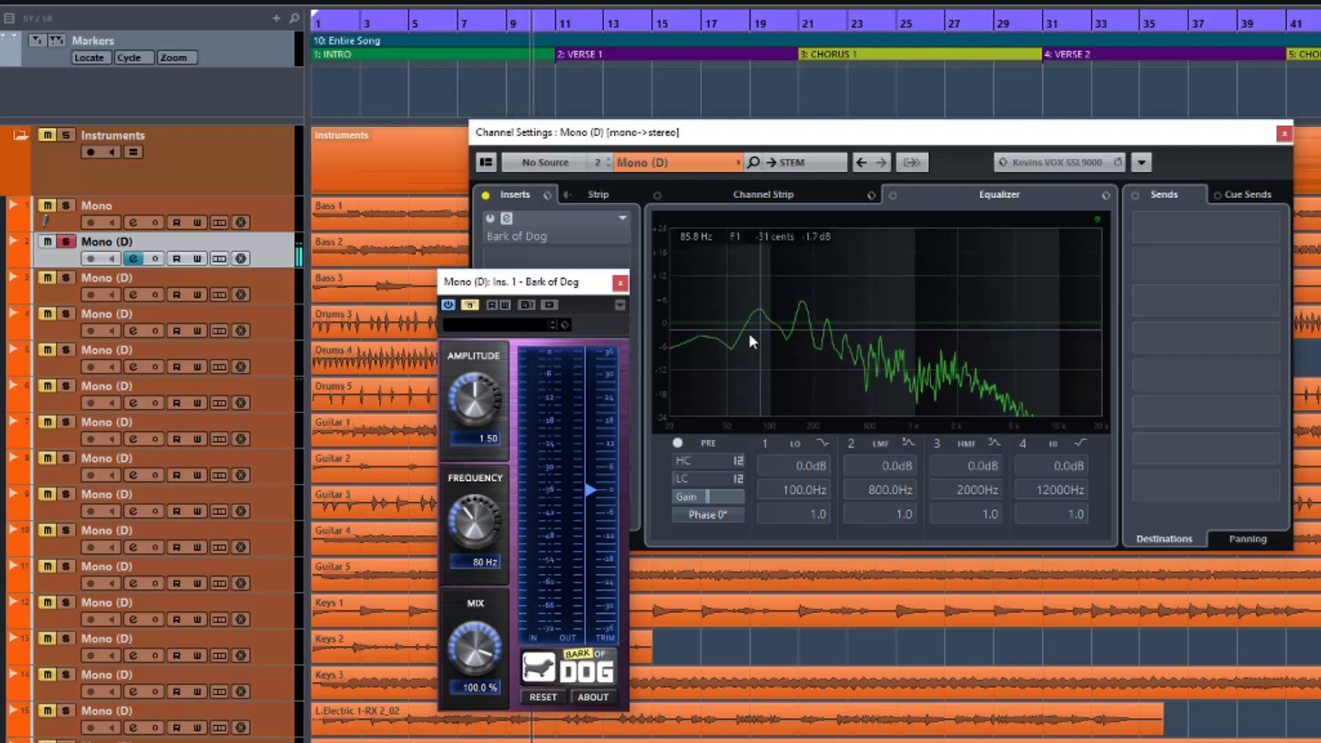
left_click(470, 305)
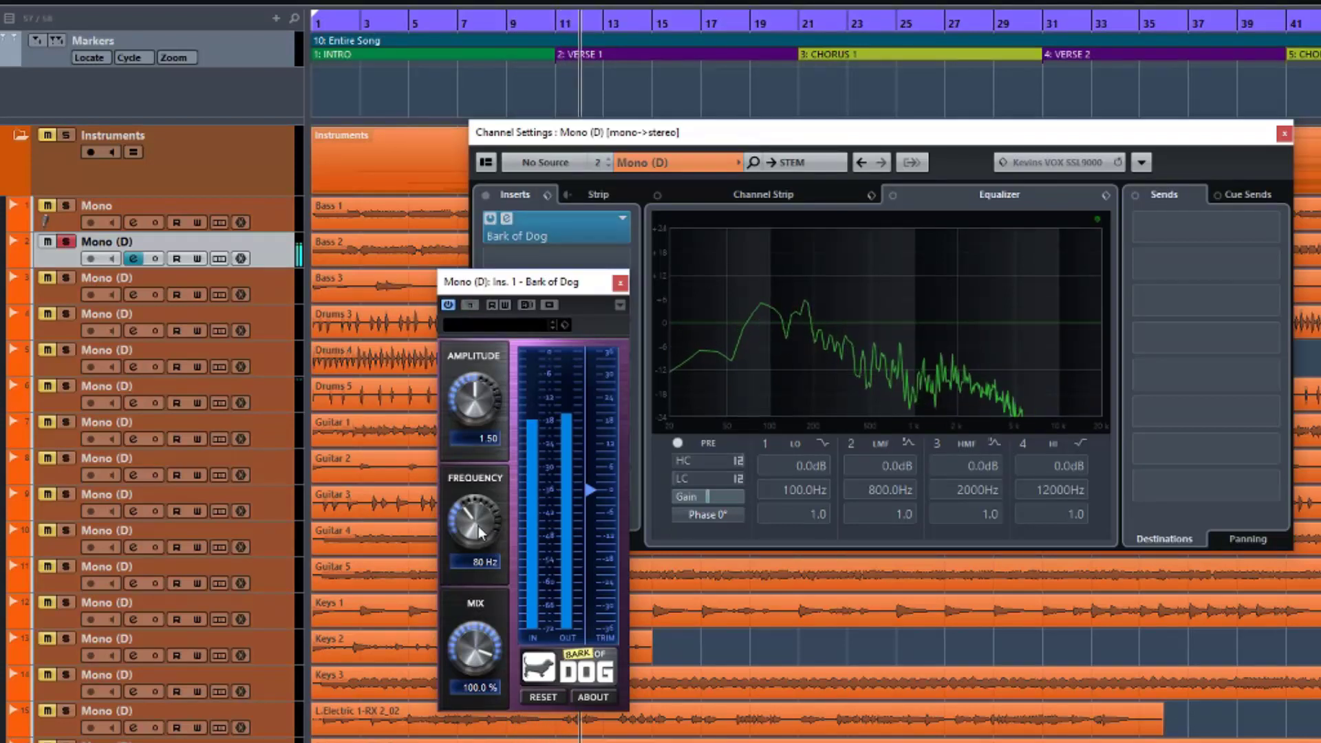
Step: Set the amplitude to 3.28 and trim to about -5 dB, then compare the bass with Bark of Dog bypassed and active
left_click_drag(476, 424, 472, 352)
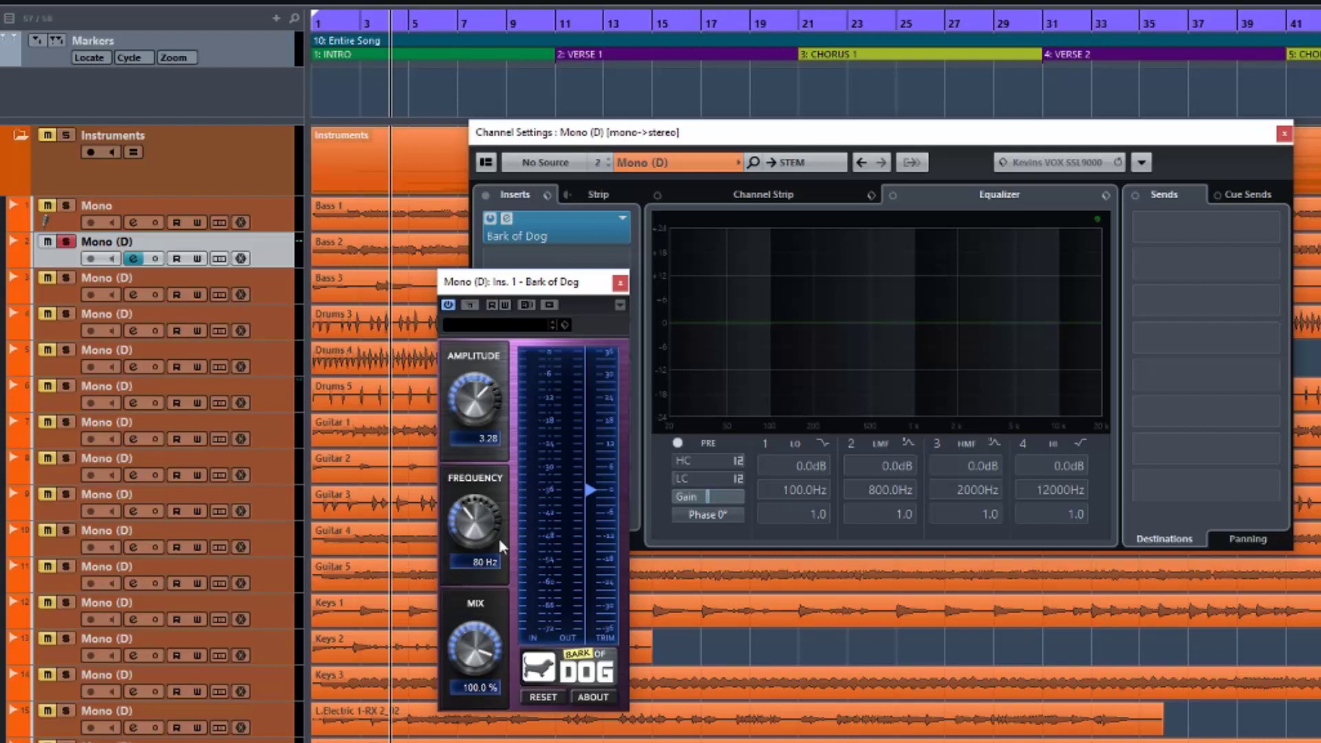
key("space")
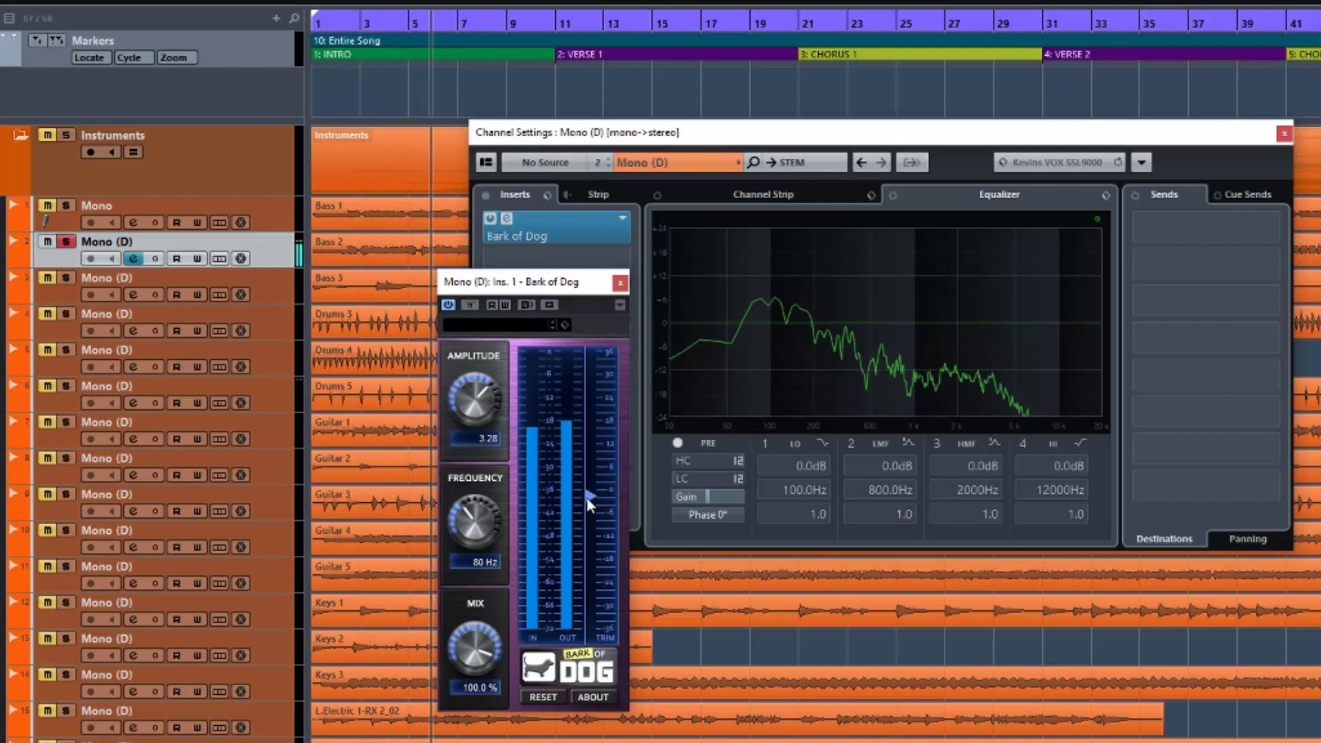
left_click_drag(587, 497, 586, 501)
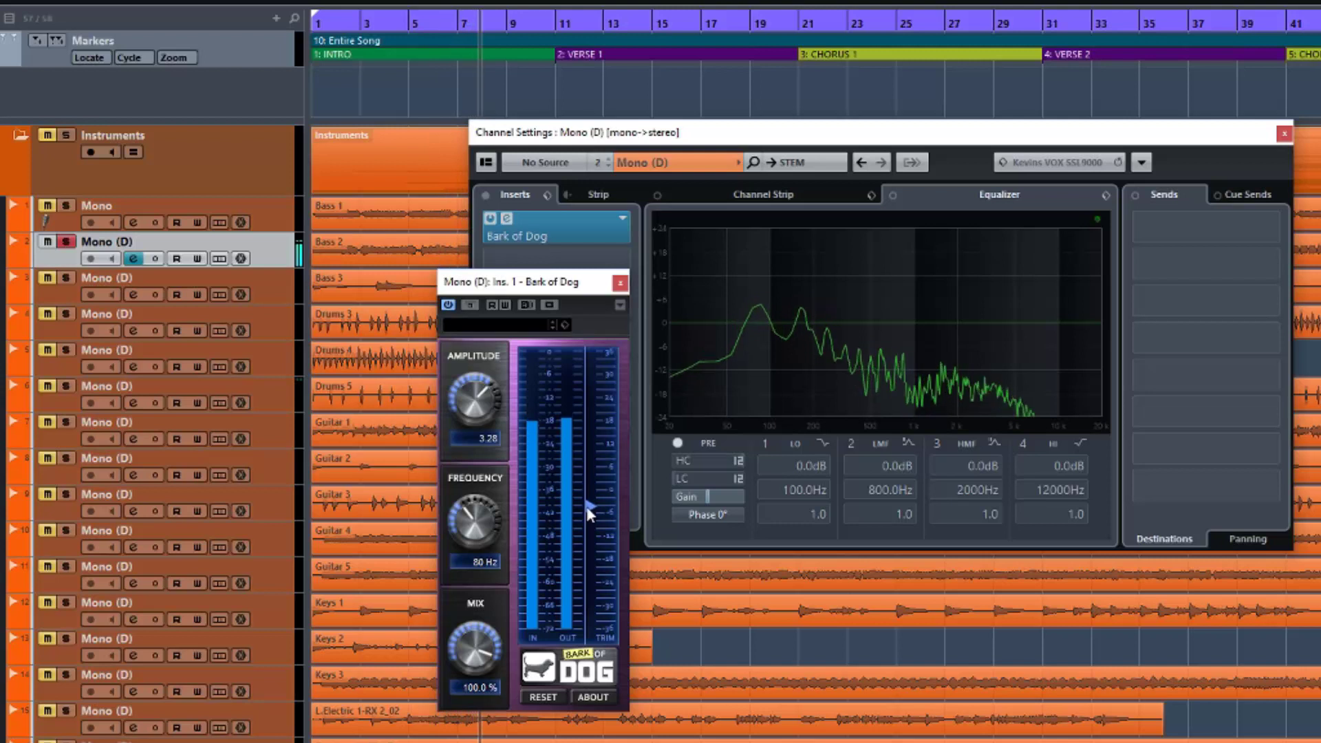
left_click(469, 305)
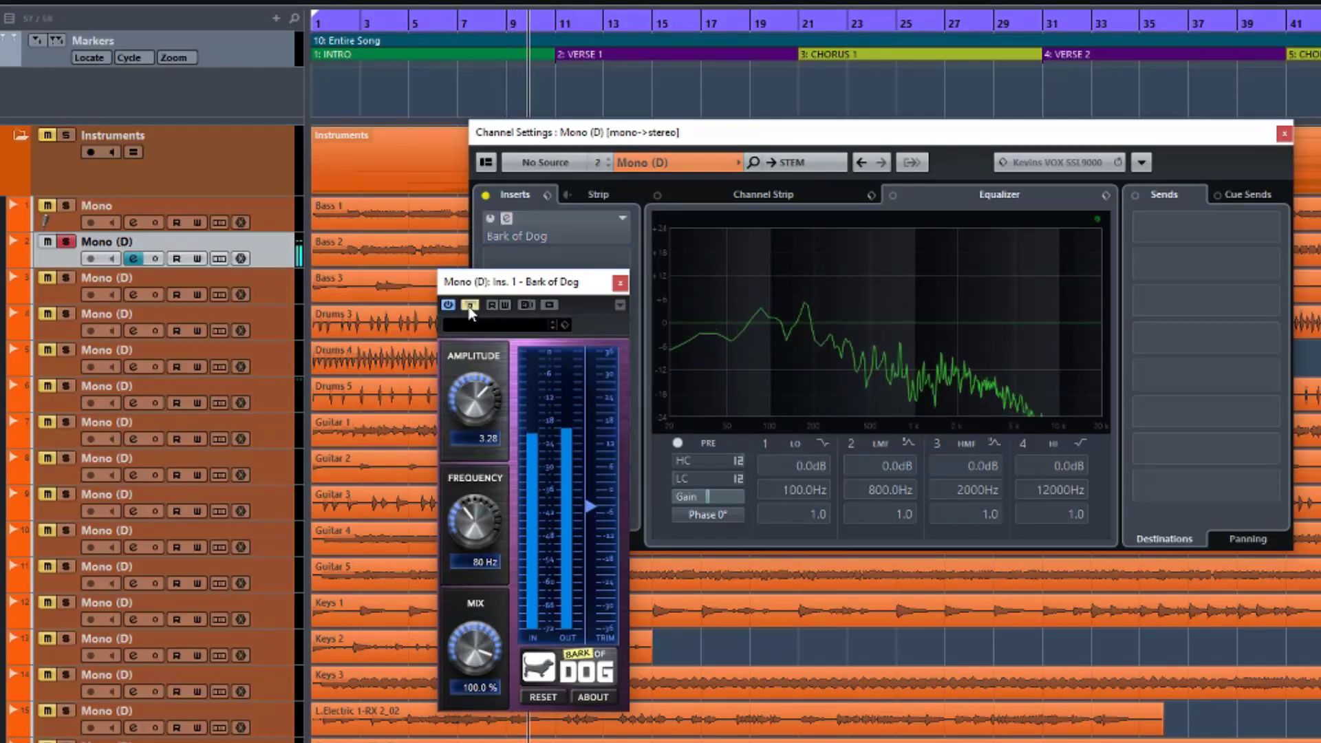
left_click(469, 305)
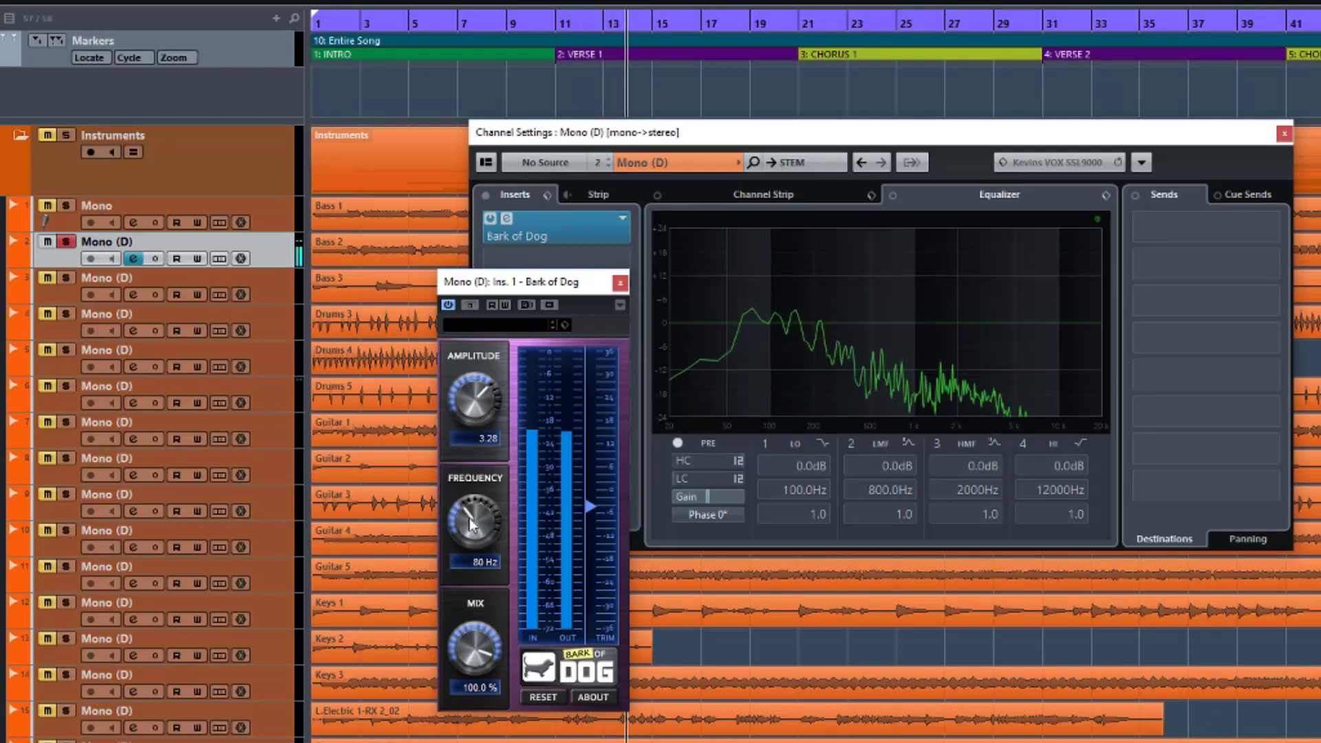
Step: Set the frequency to 675 Hz and trim to about +6 dB, then compare the bass with Bark of Dog bypassed and active
left_click_drag(472, 525, 452, 410)
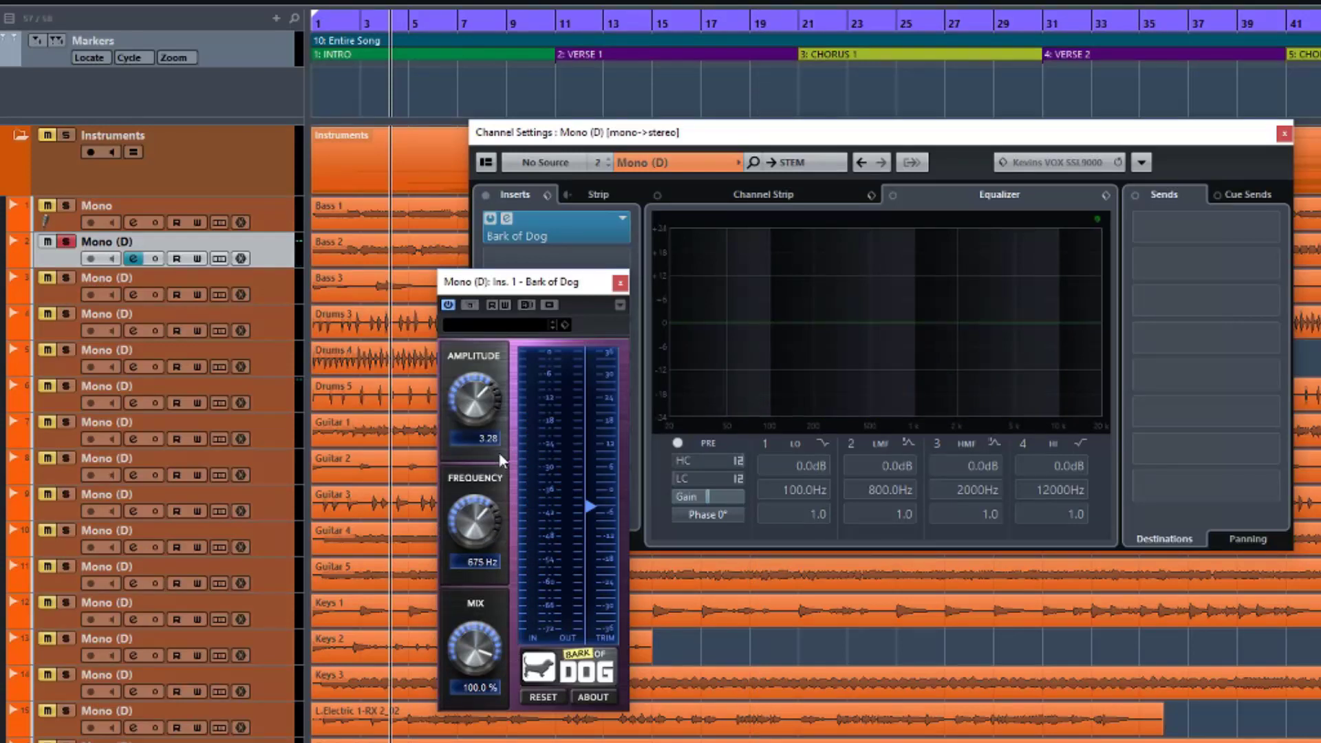
key("space")
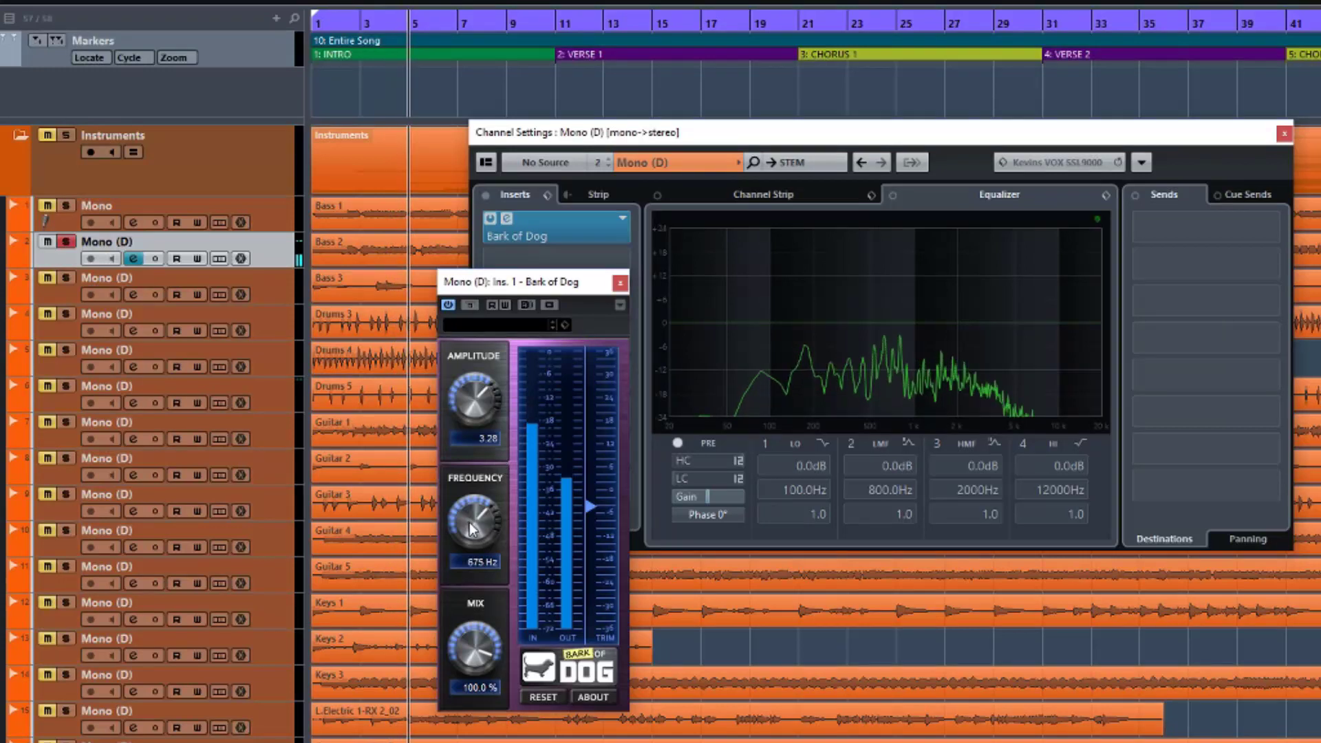
left_click_drag(590, 507, 591, 471)
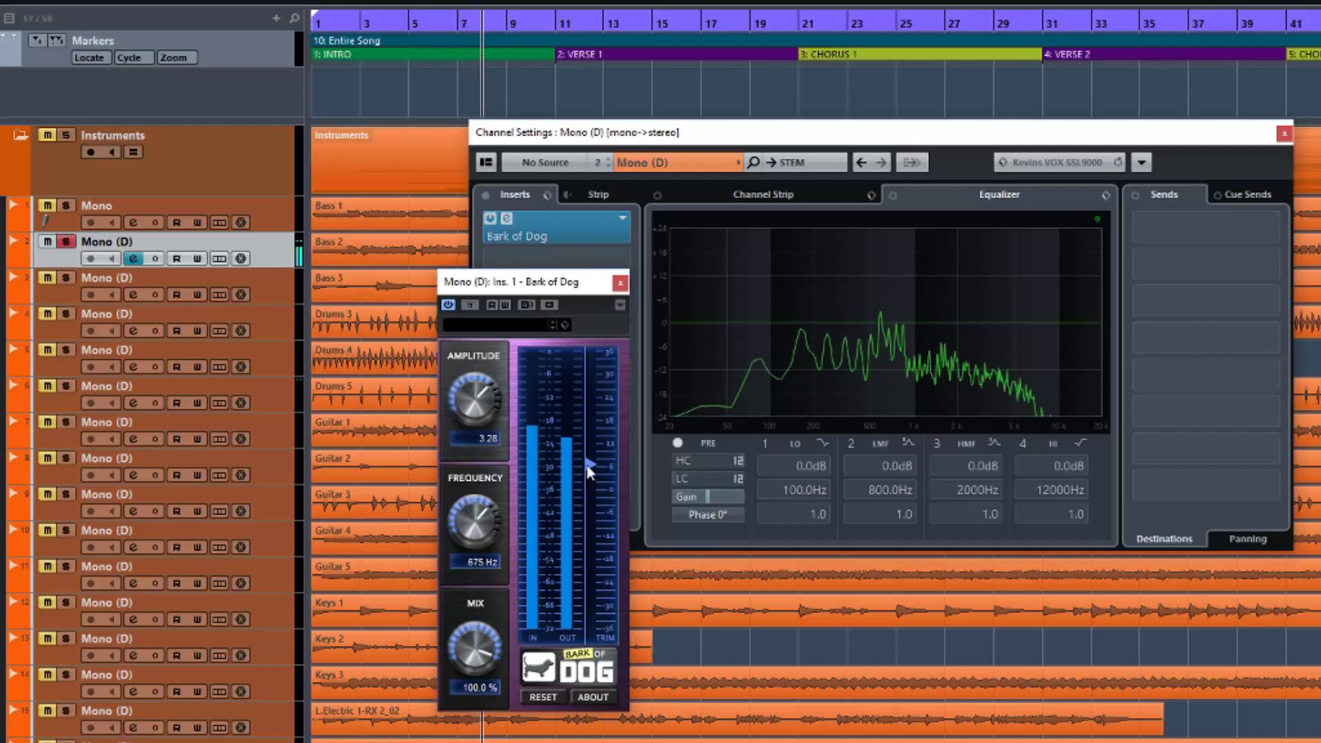
left_click(469, 305)
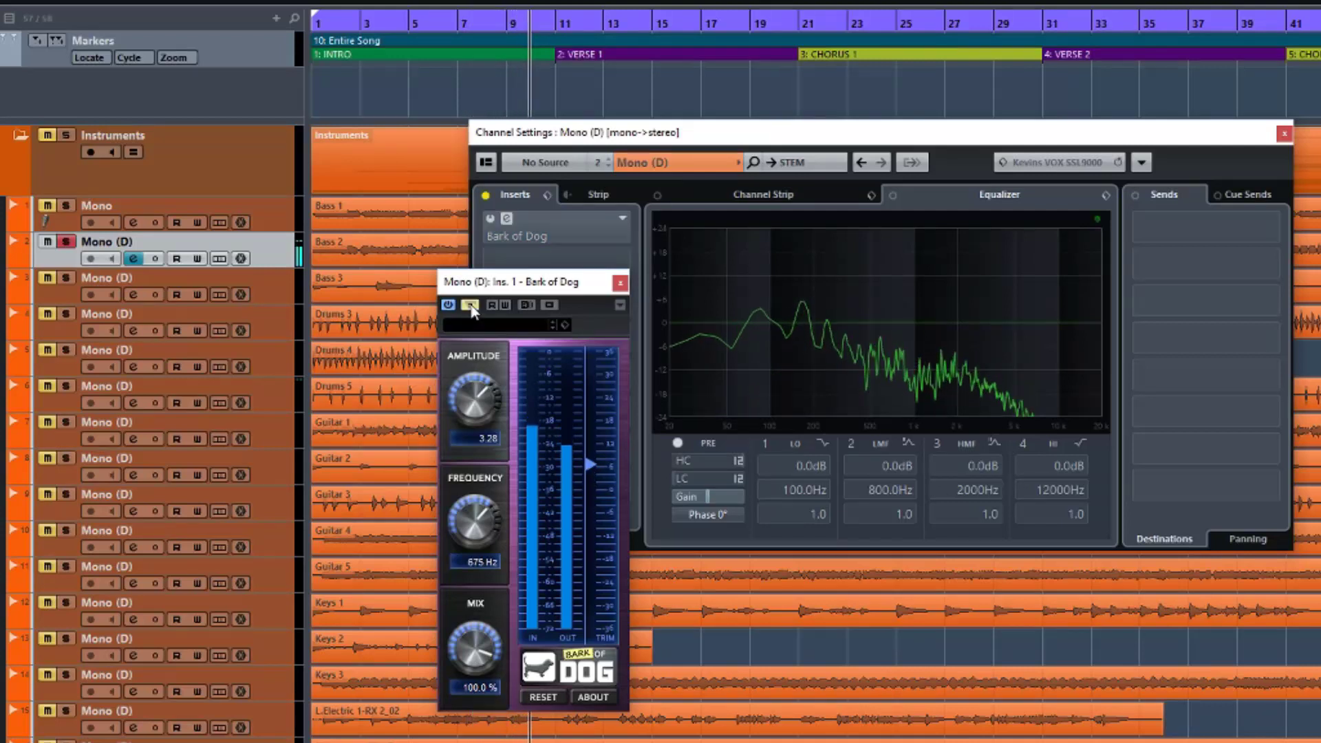
left_click(470, 305)
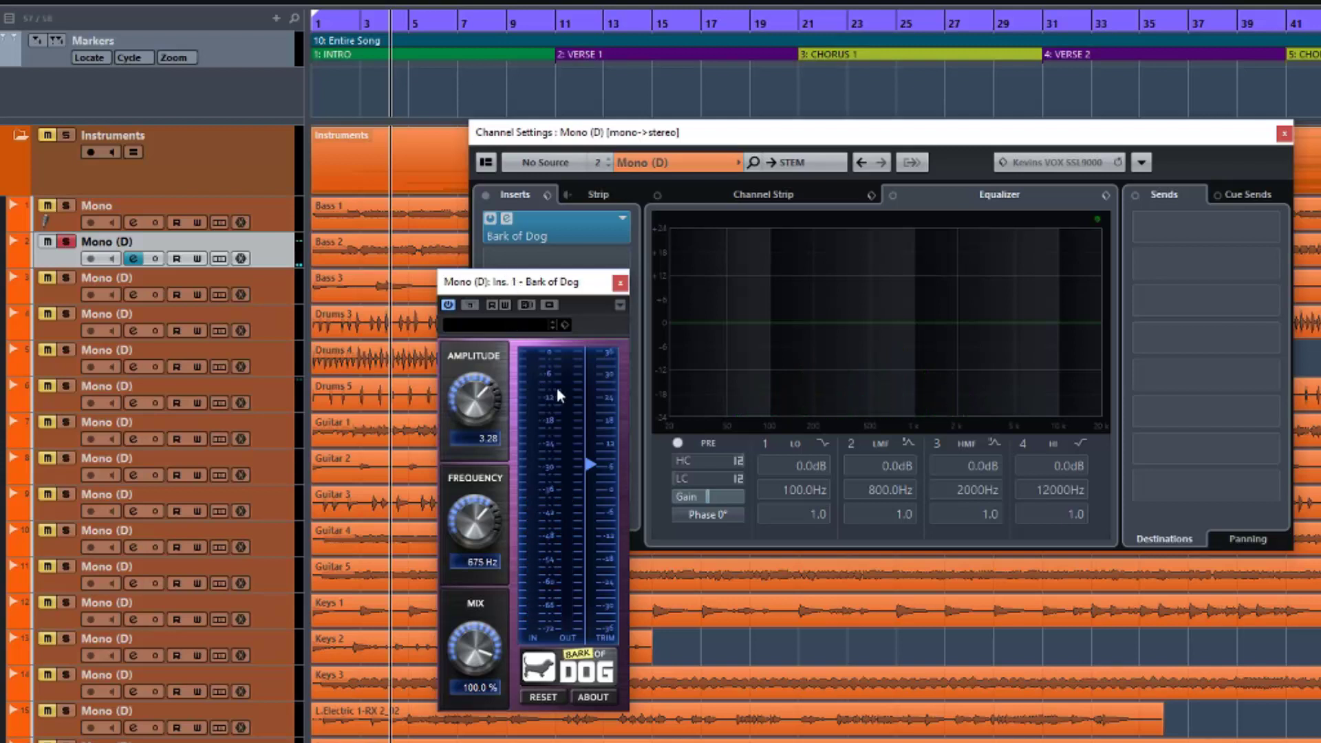
Step: Enable the channel equalizer's low band and shape it as a -6.8 dB shelf at 103.9 Hz with Q 12.0
left_click(768, 444)
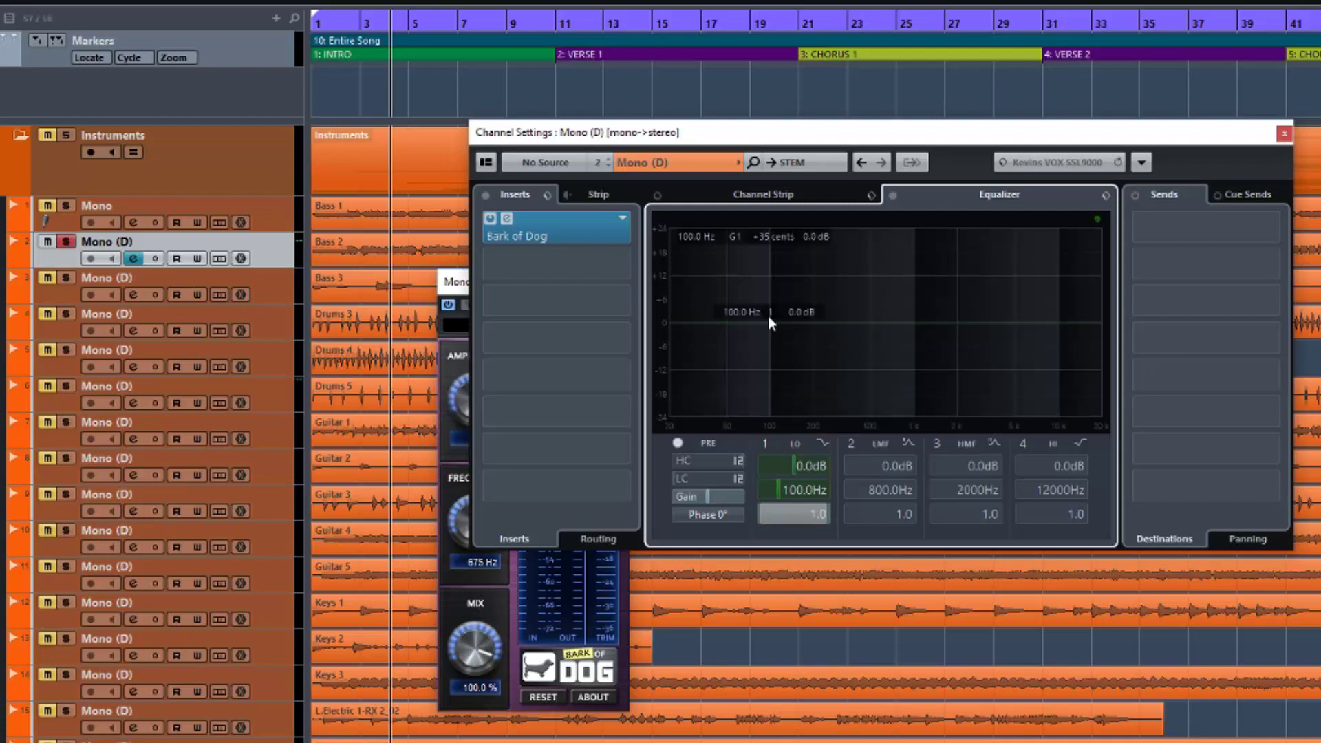
left_click_drag(769, 319, 754, 299)
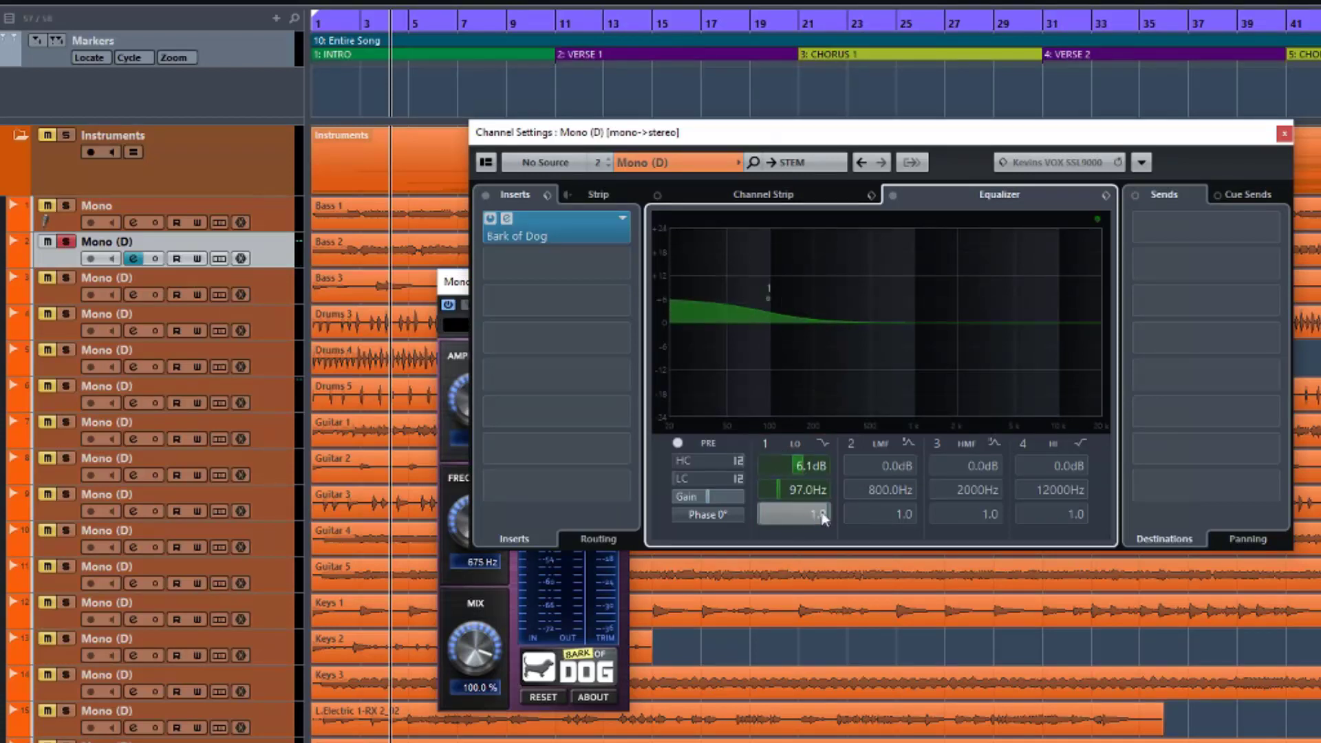
left_click_drag(765, 513, 917, 502)
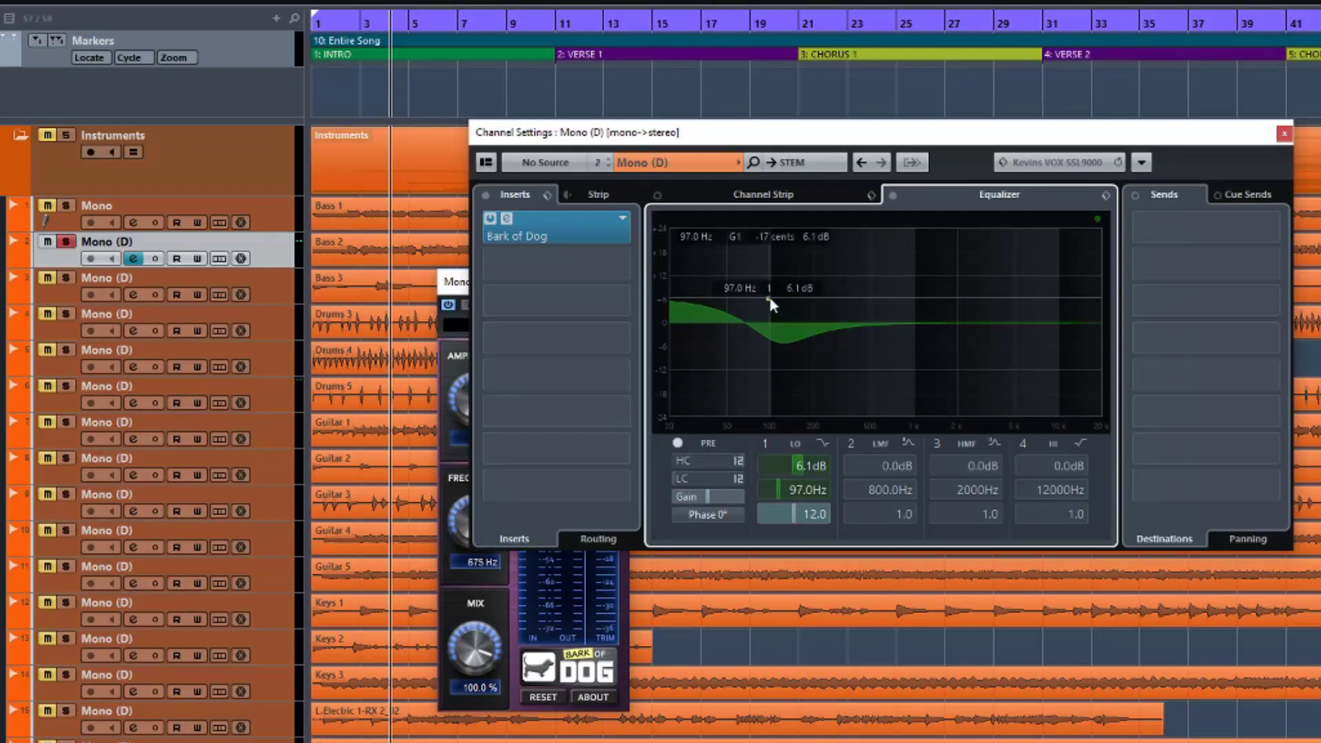
left_click_drag(769, 298, 773, 349)
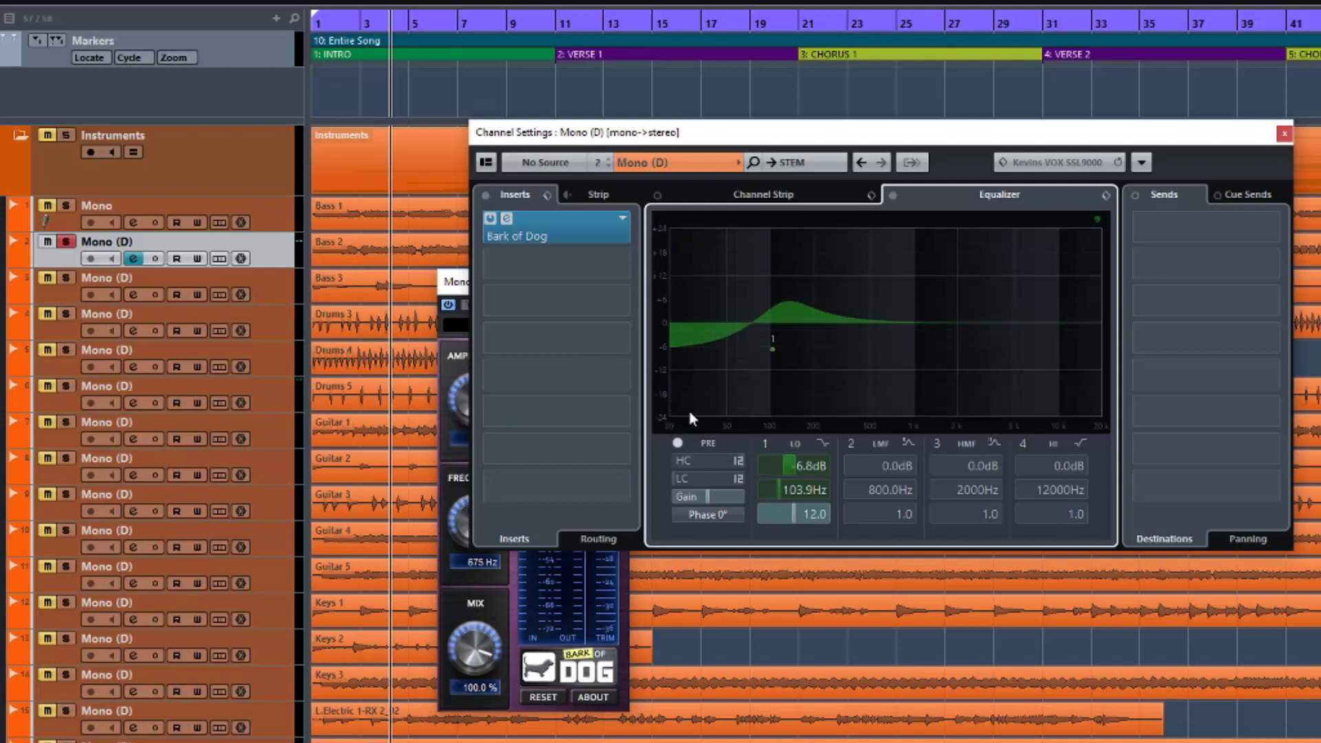
Step: Set Bark of Dog's frequency to 83 Hz and move the equalizer's low band to 81.2 Hz at -6.1 dB for comparison
left_click(455, 282)
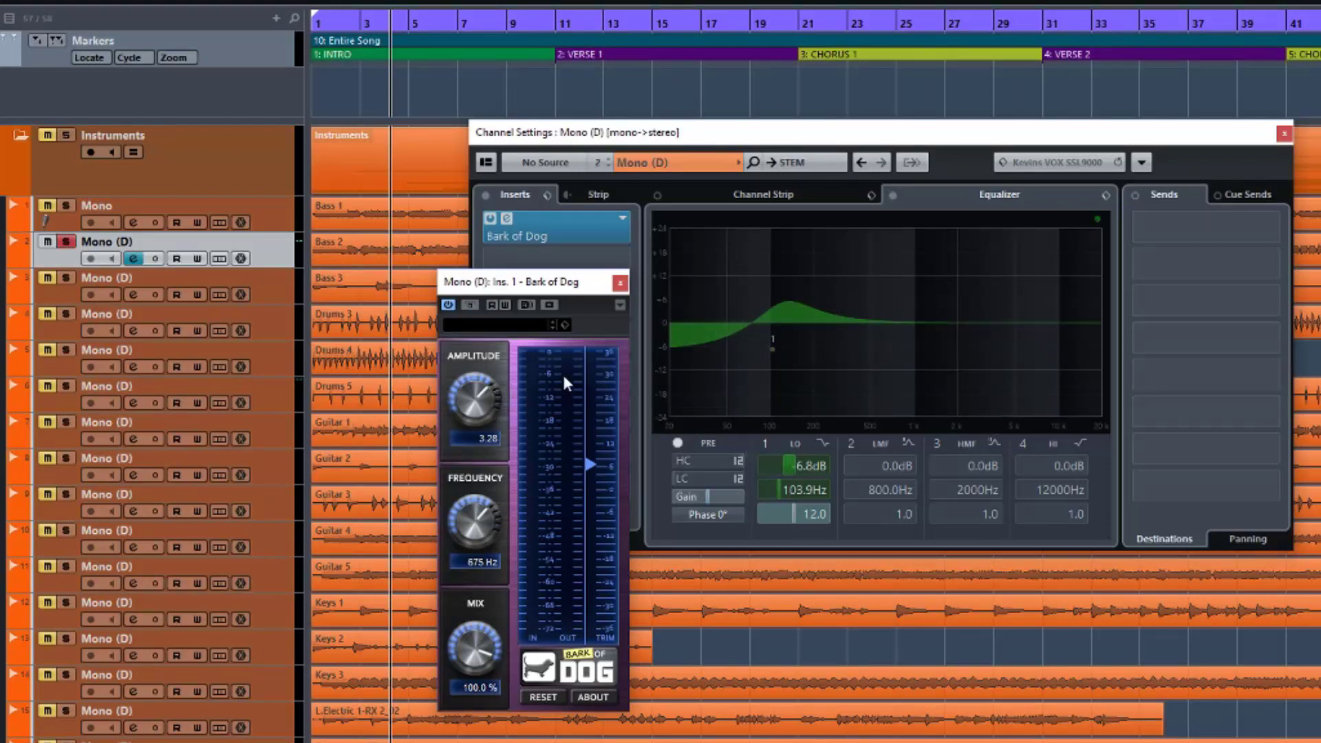
left_click_drag(545, 284, 586, 282)
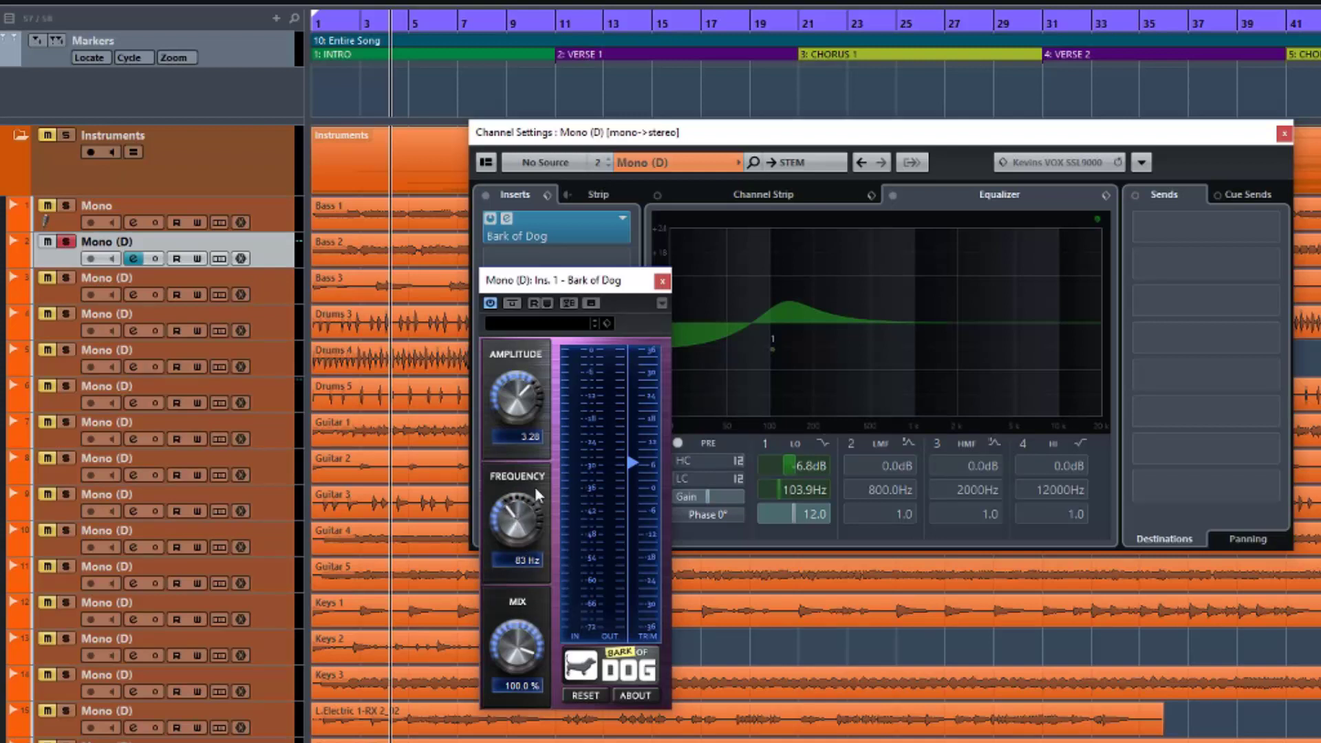
left_click_drag(616, 287, 560, 286)
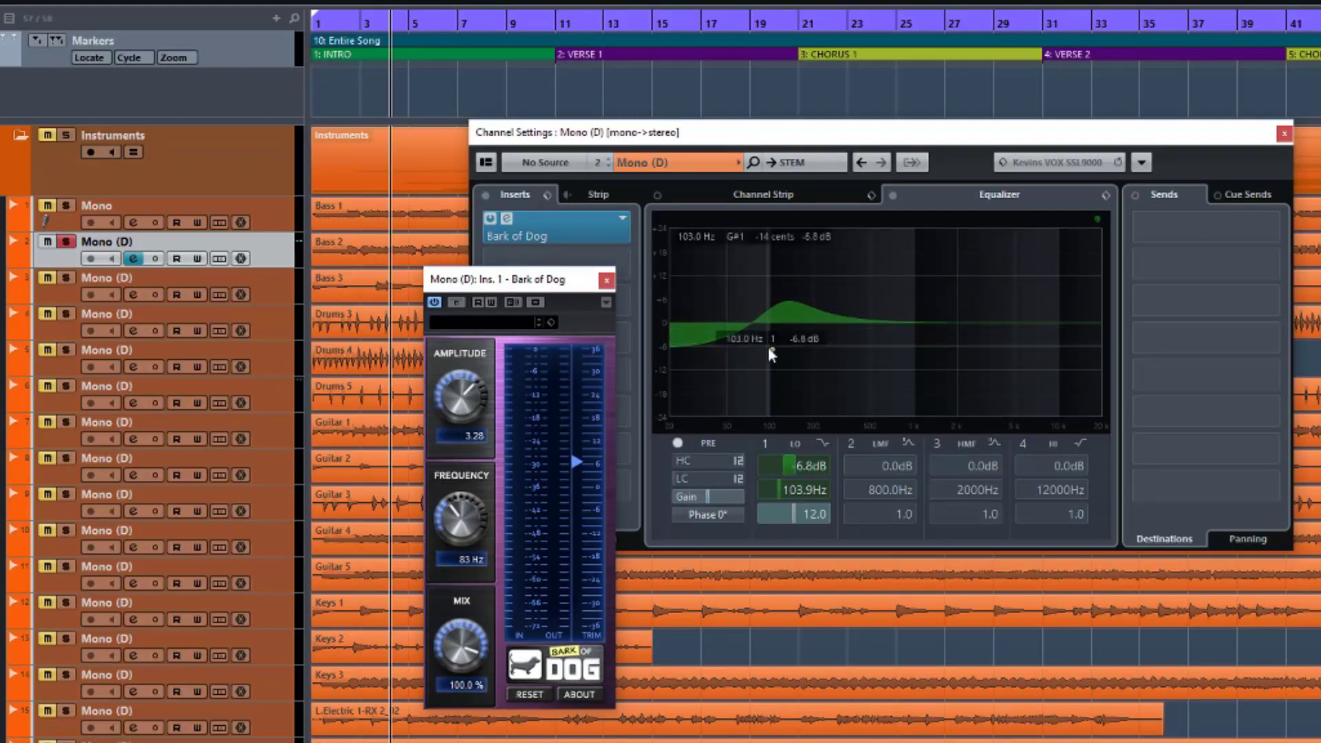
left_click_drag(771, 348, 757, 347)
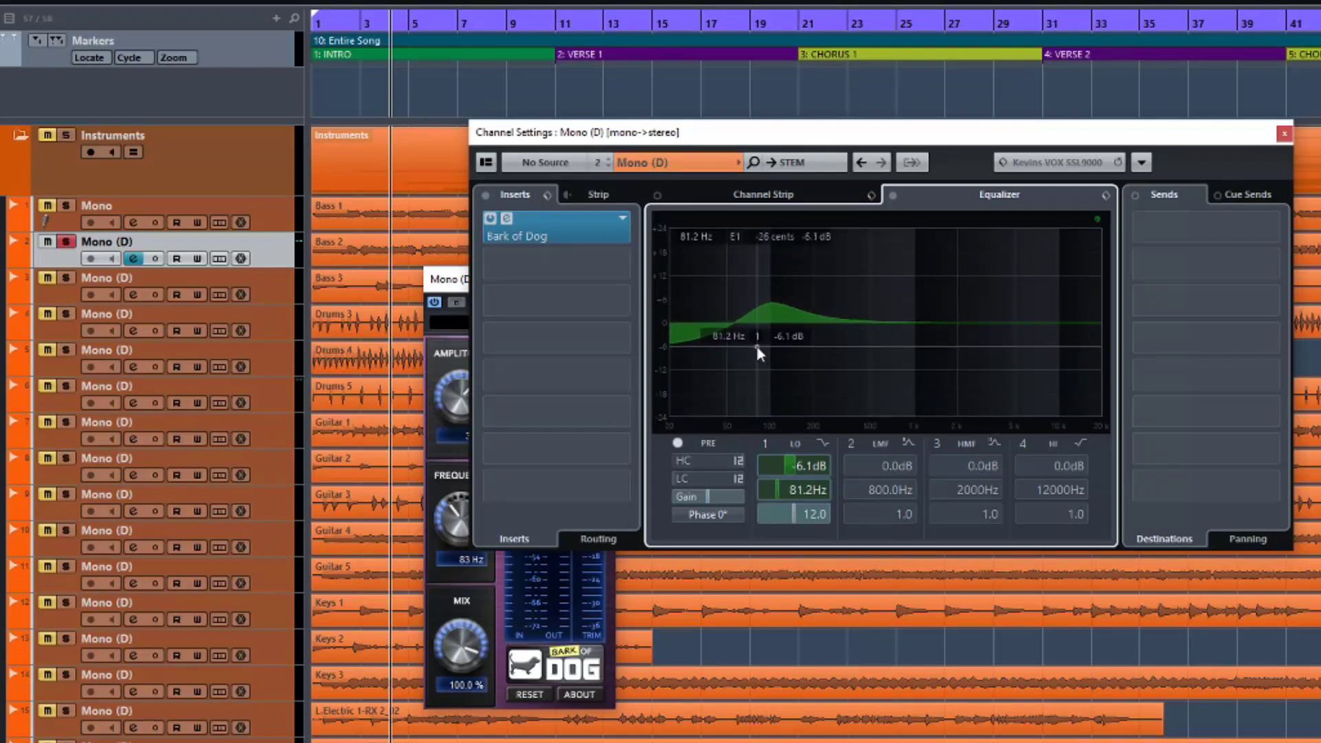
left_click_drag(449, 283, 491, 277)
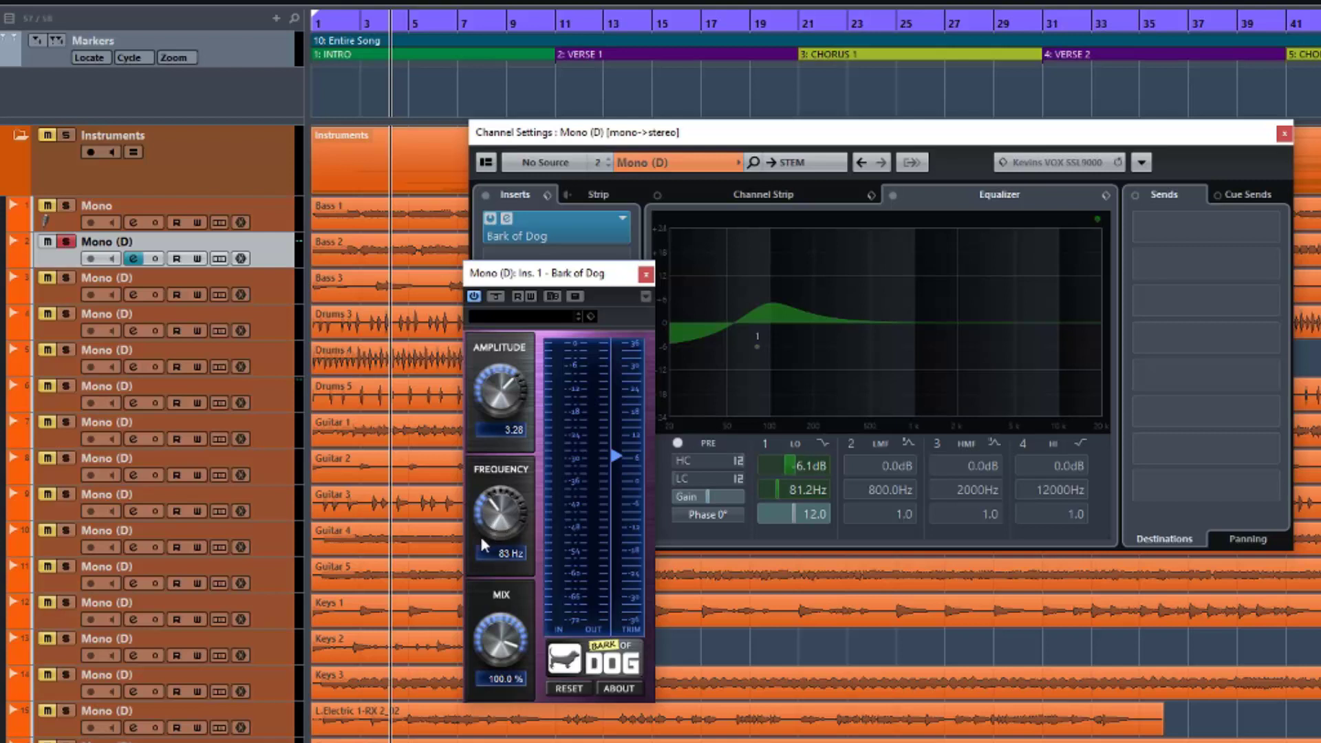
Step: Play the bass, lower the trim to about -6 dB to match levels, and reduce the mix to 0.0 %
key("space")
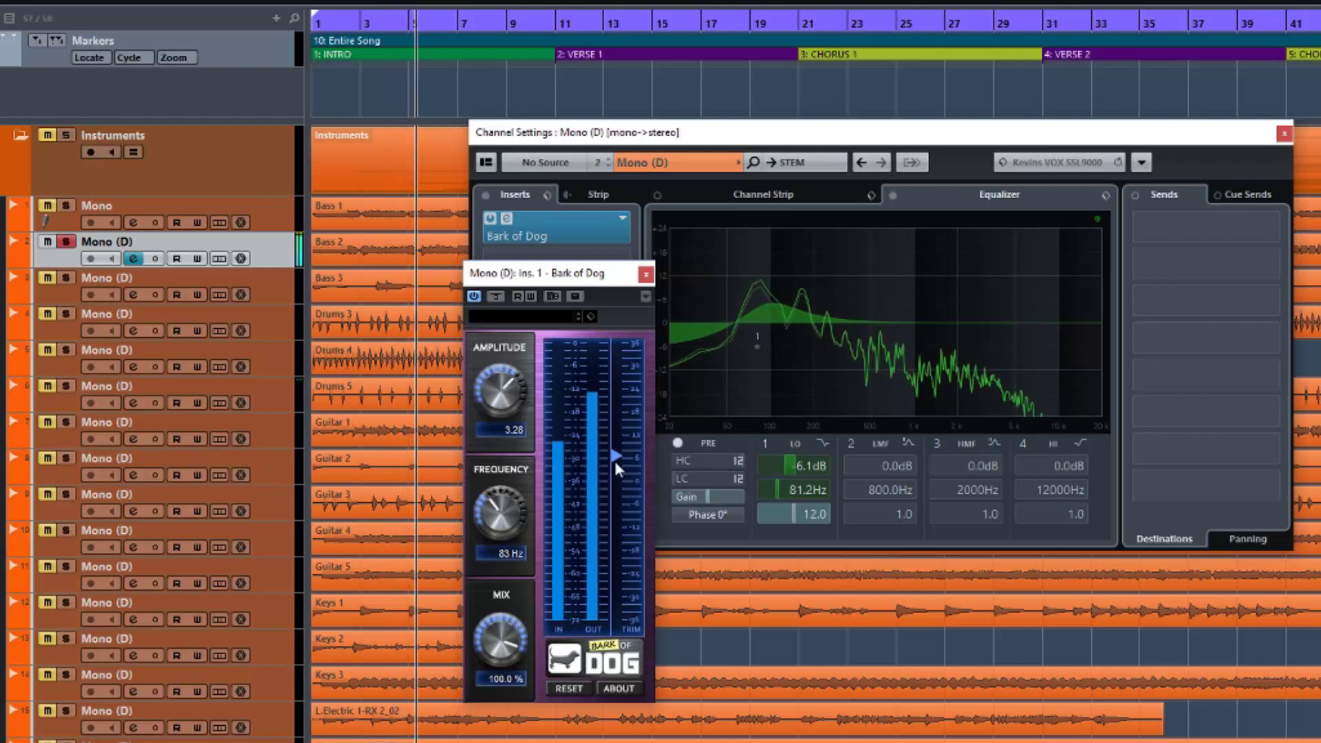
left_click_drag(614, 456, 613, 506)
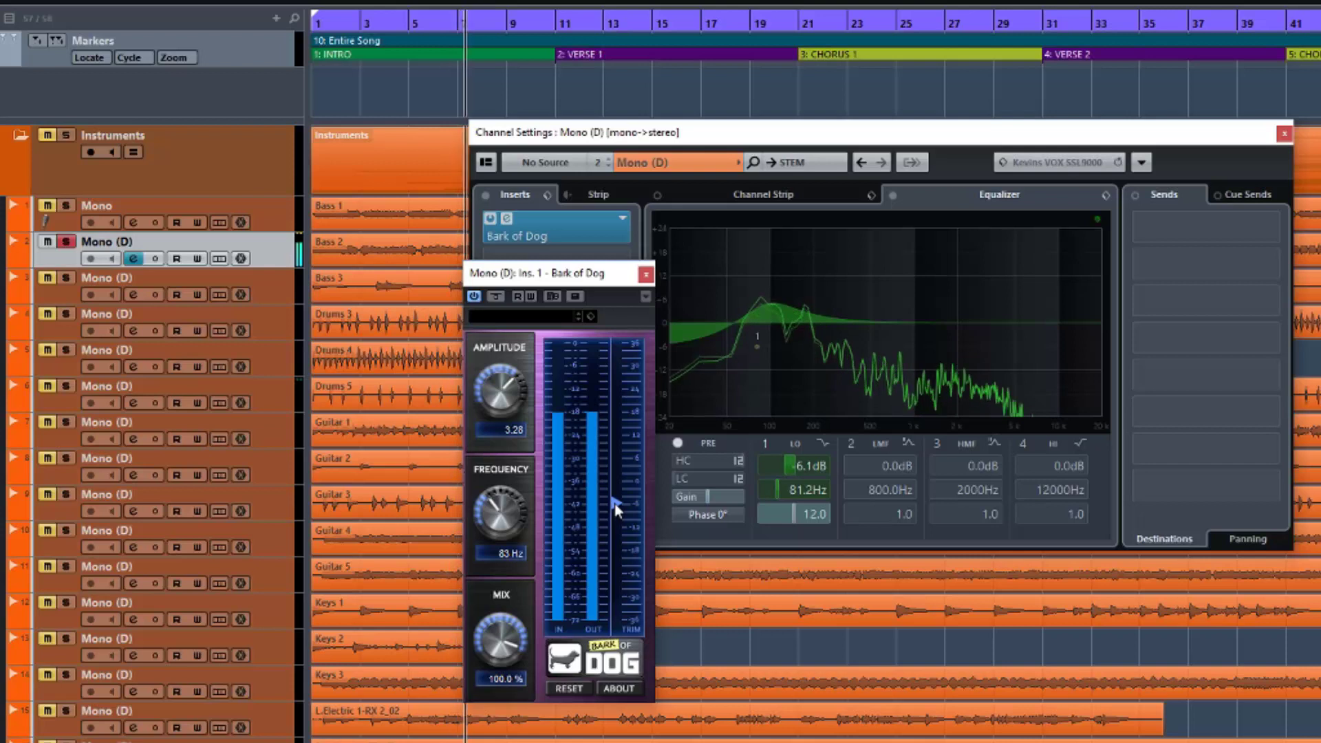
left_click_drag(500, 640, 500, 687)
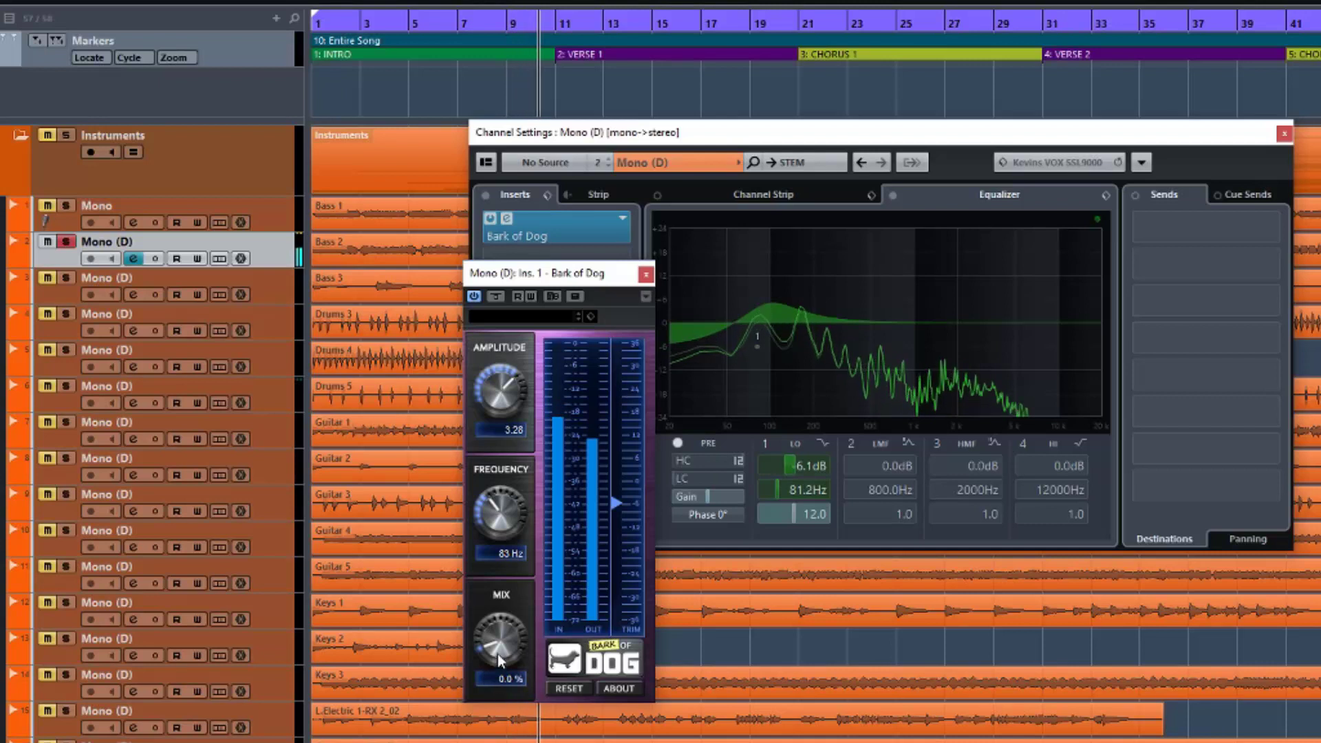
Step: Set the frequency to 612 Hz, restore the mix to 100.0 %, and raise the trim to about +3 dB during playback
left_click_drag(501, 513, 500, 481)
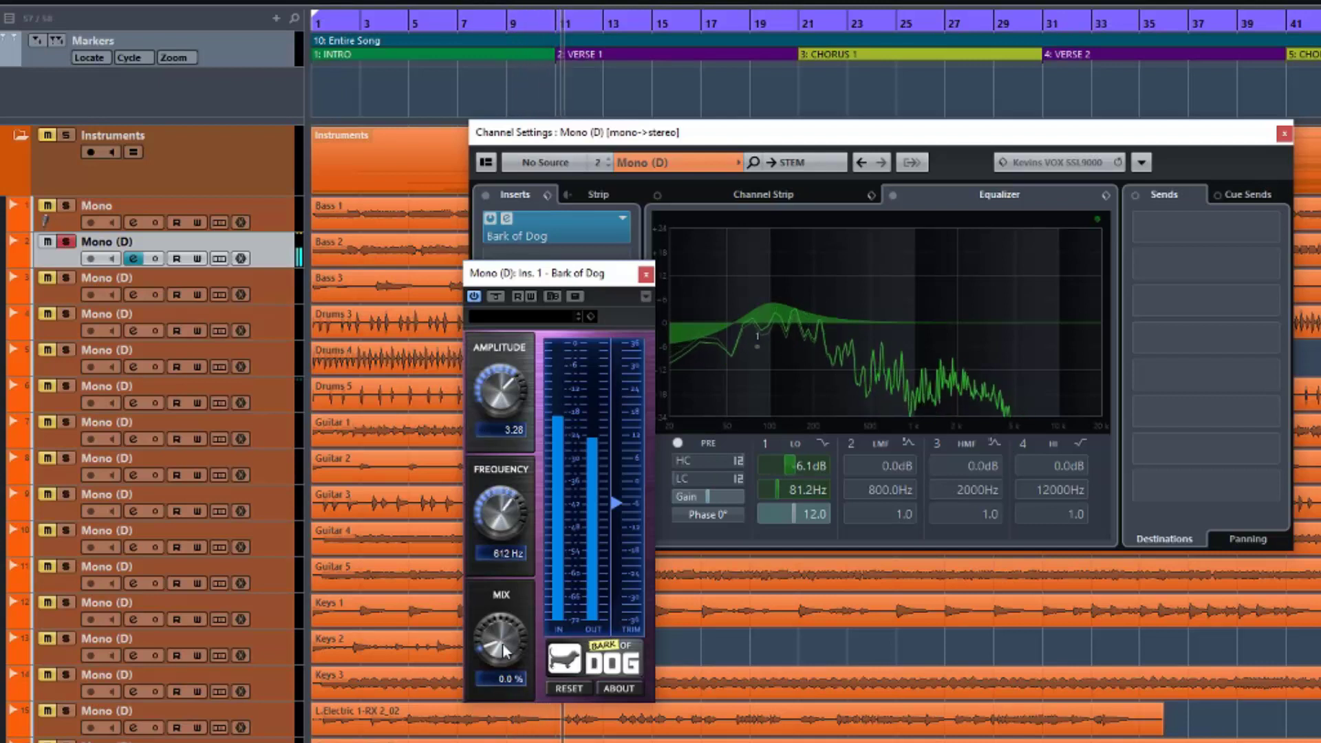
left_click_drag(504, 650, 484, 537)
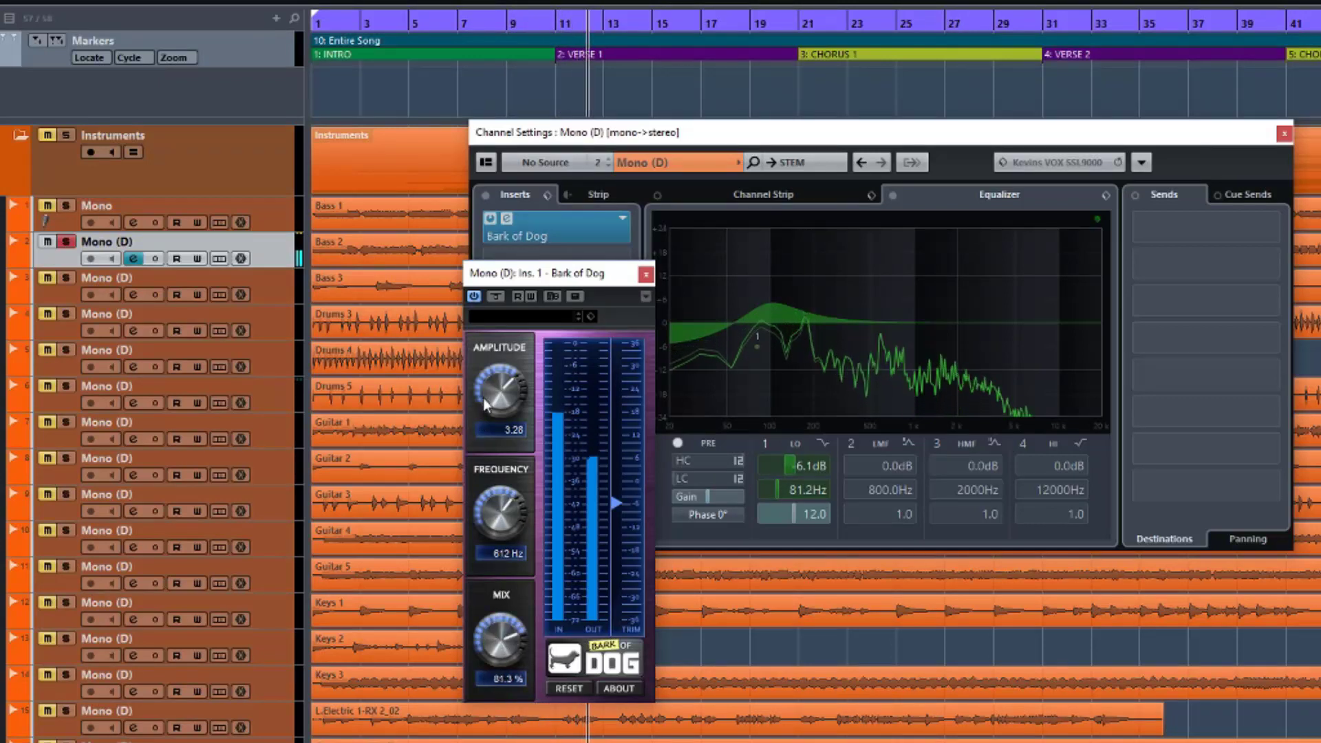
left_click_drag(486, 405, 453, 282)
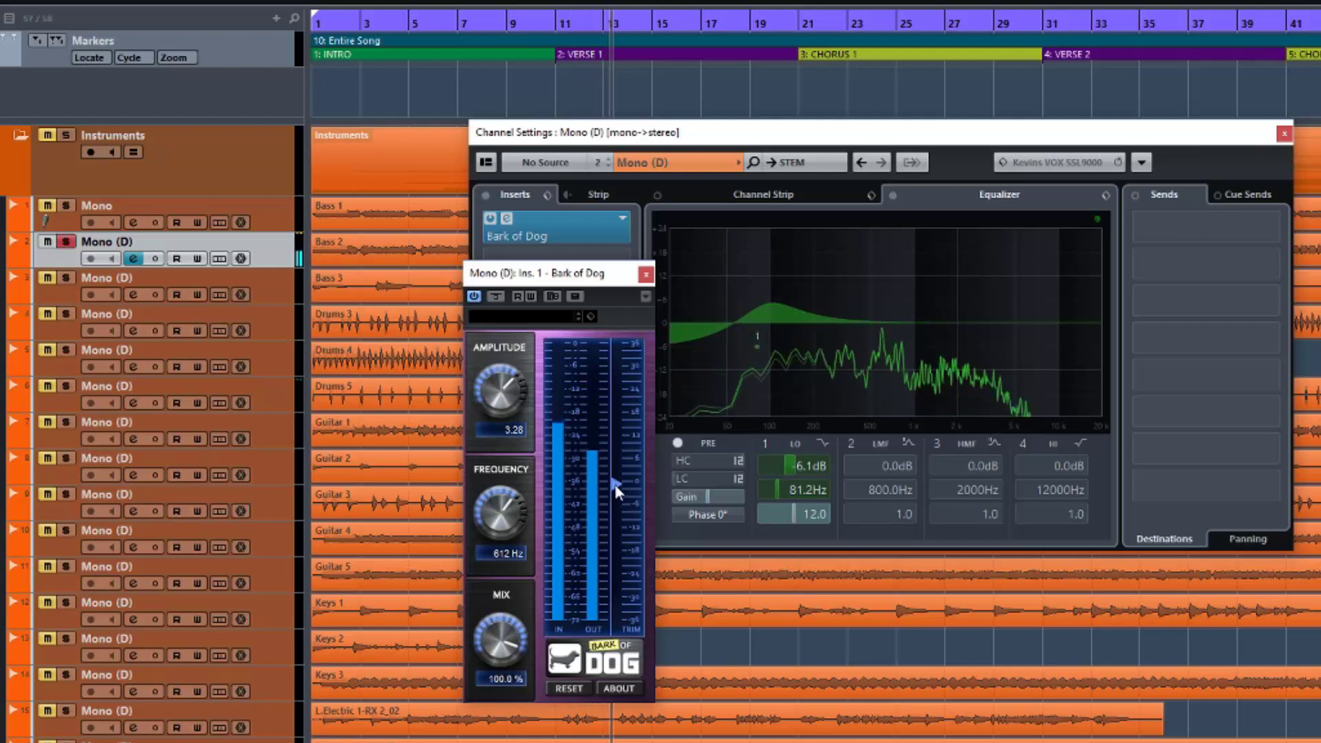
left_click_drag(614, 483, 617, 468)
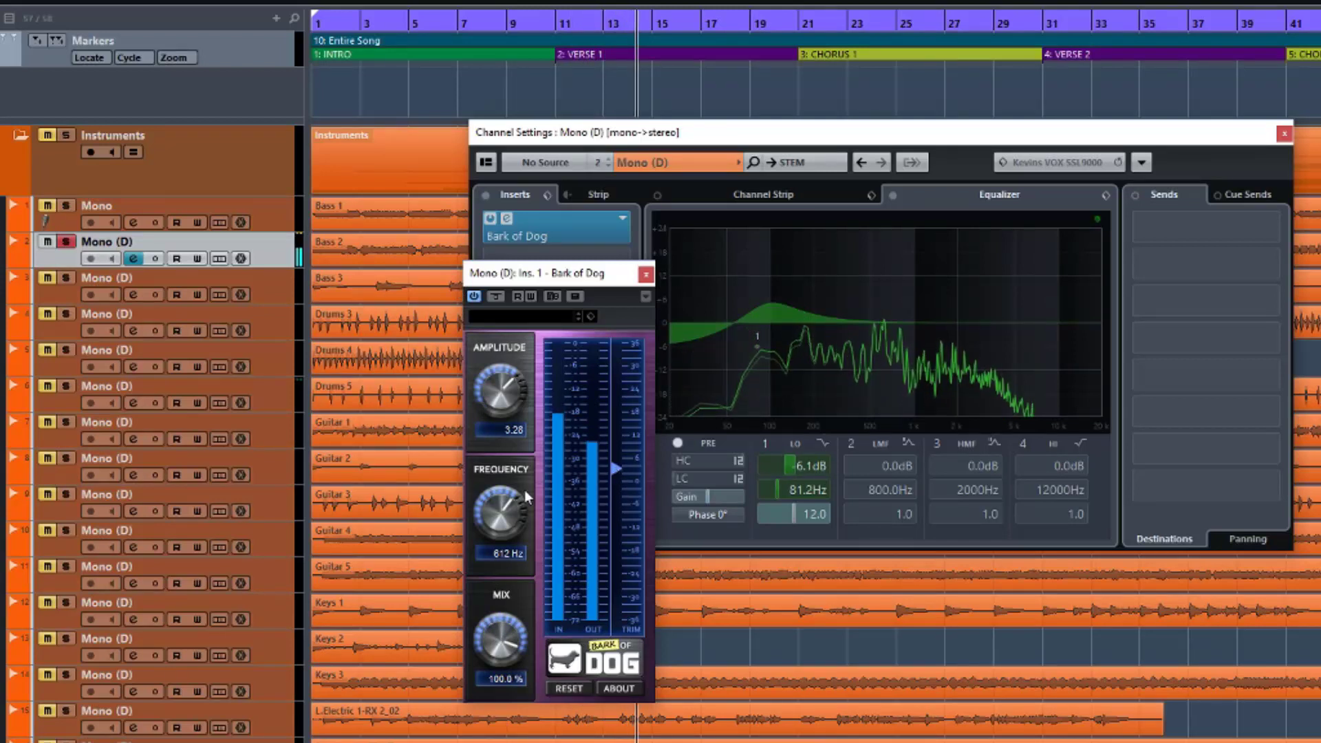
Step: Set the frequency to 769 Hz, the trim to about +8 dB, and the mix to 56.9 %
mouse_move(524, 490)
left_mouse_down()
mouse_move(498, 443)
mouse_move(505, 485)
left_mouse_up()
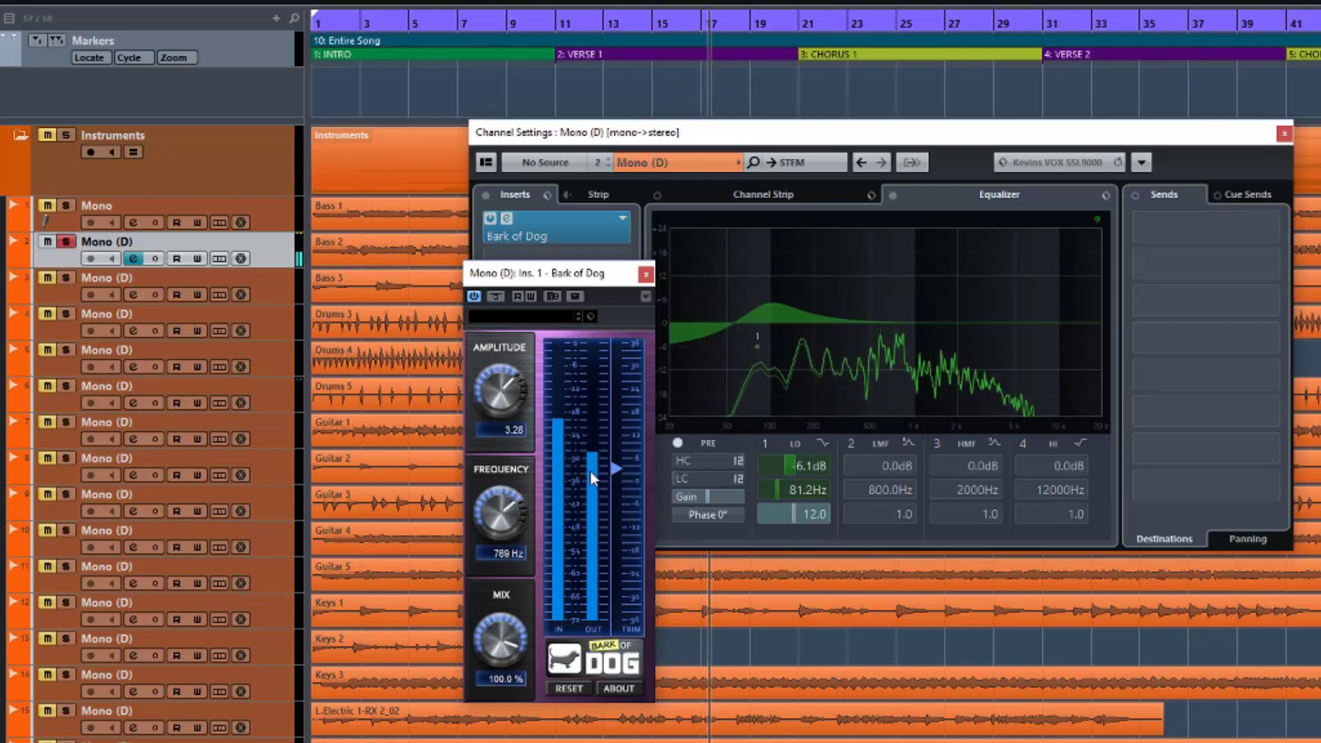
left_click_drag(617, 469, 617, 456)
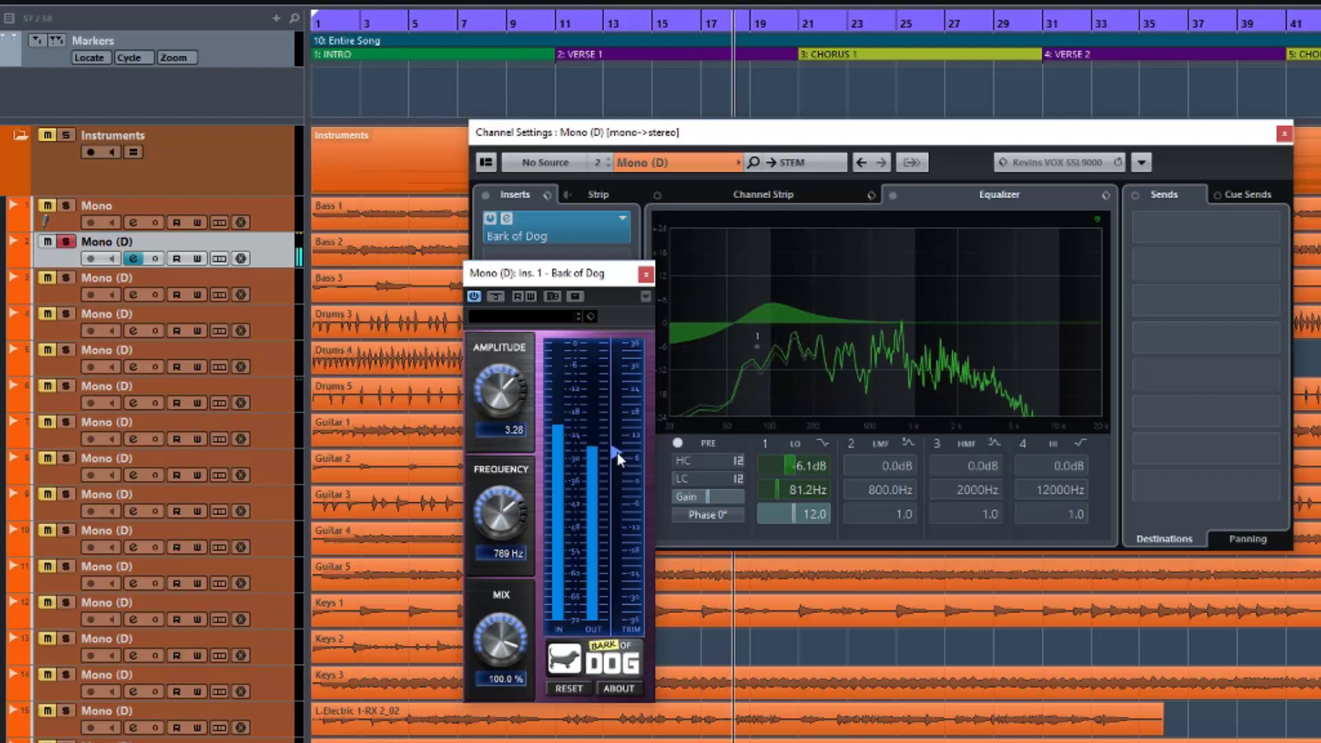
mouse_move(501, 640)
left_mouse_down()
mouse_move(501, 670)
mouse_move(497, 657)
left_mouse_up()
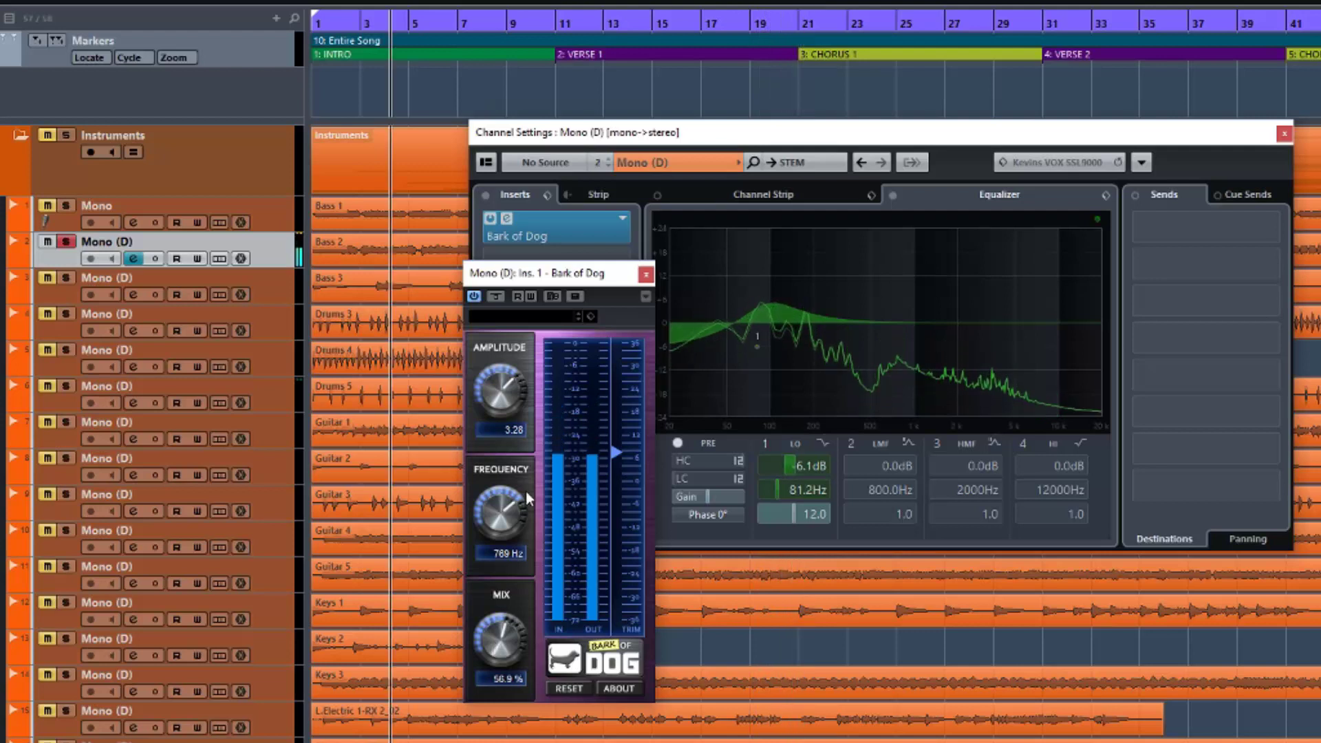
Step: Play the bass with Bark of Dog bypassed, and switch it back on to compare the blended sound
left_click(495, 296)
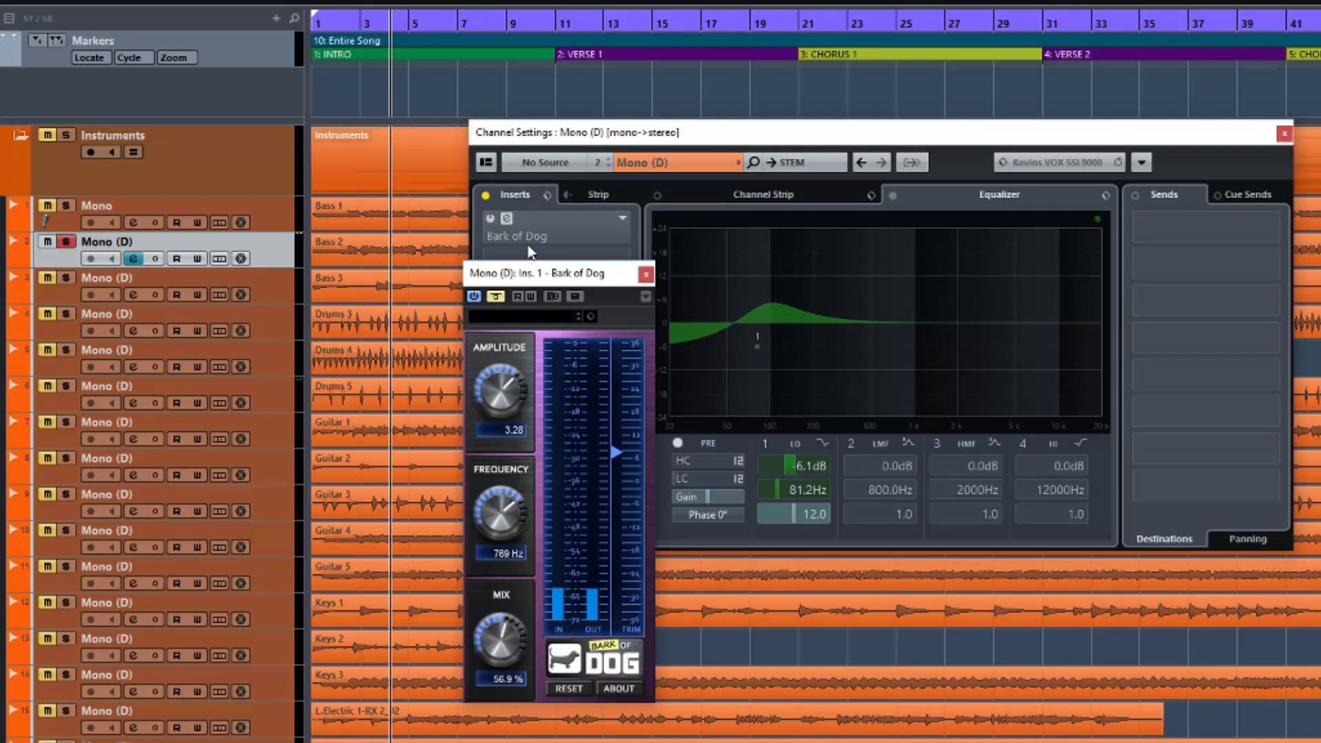
key("space")
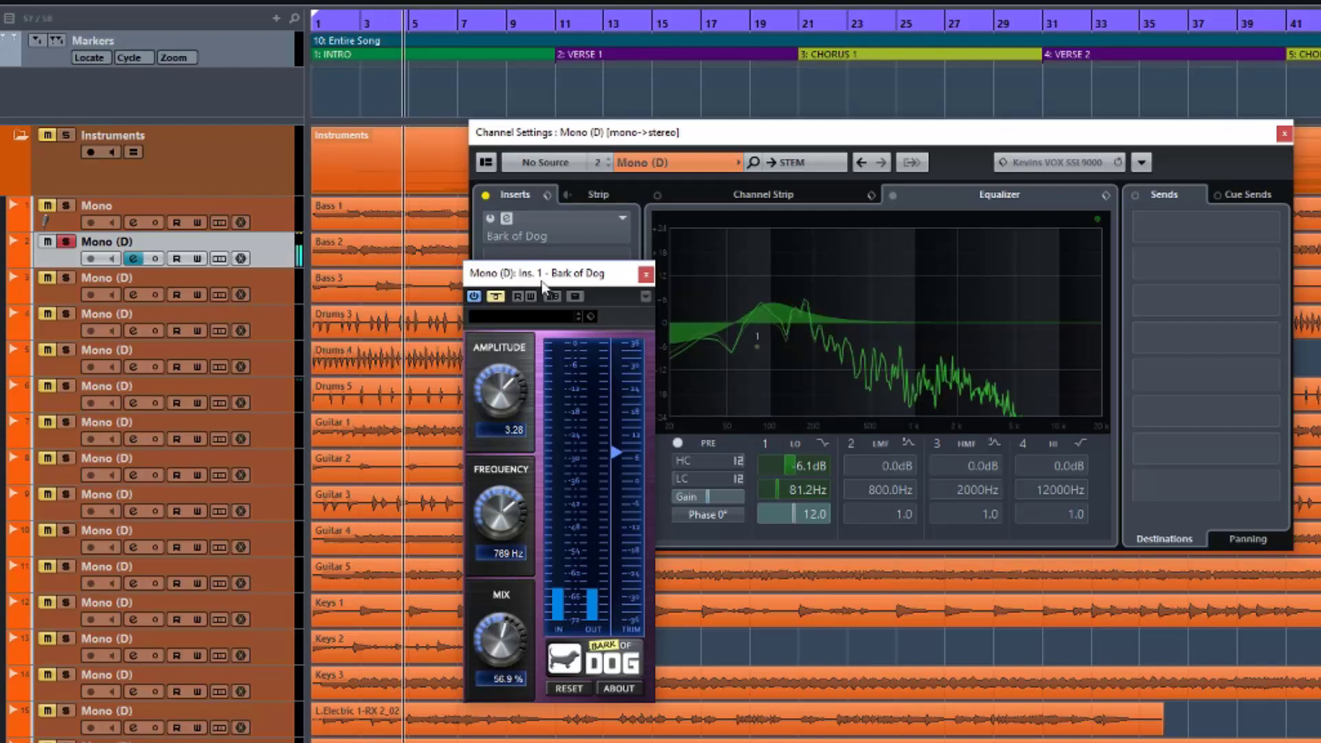
left_click(496, 297)
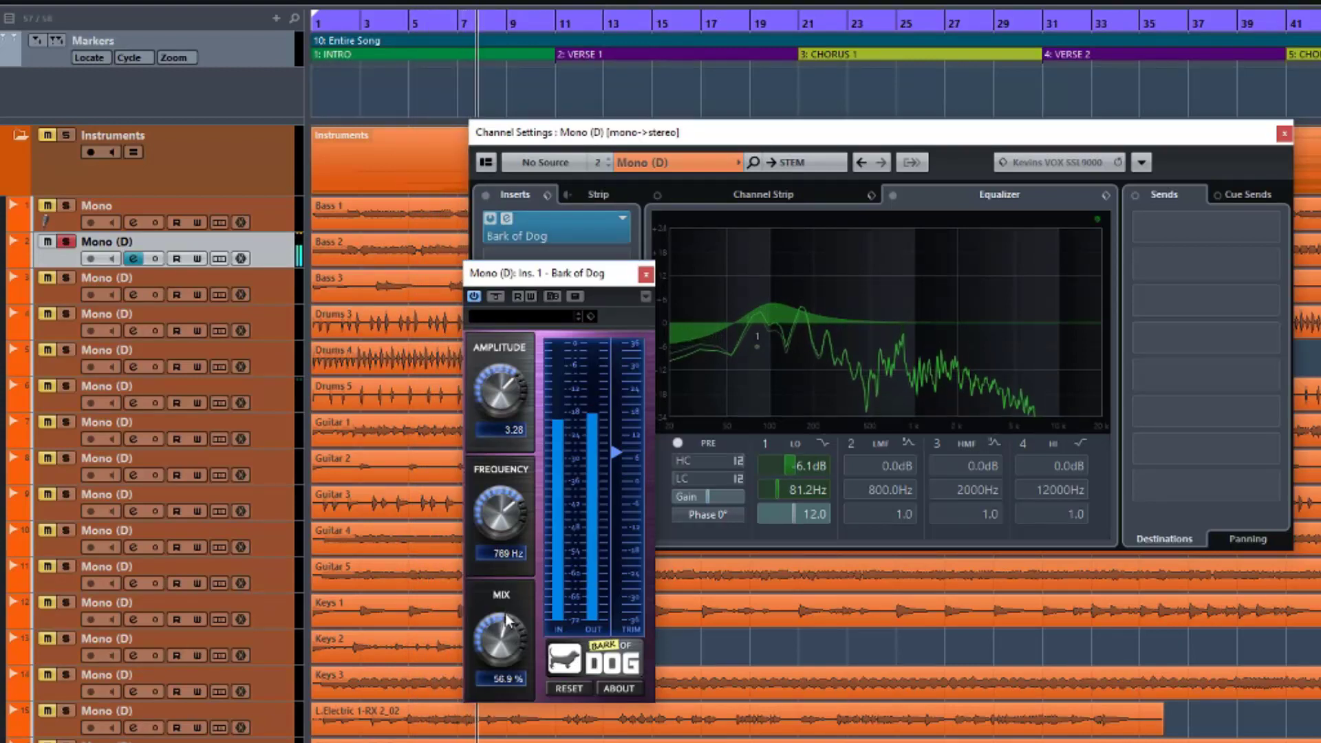
Step: Set the mix to 33.6 % and the trim to about +3 dB while comparing against bypass during bass playback
left_click_drag(505, 613, 503, 713)
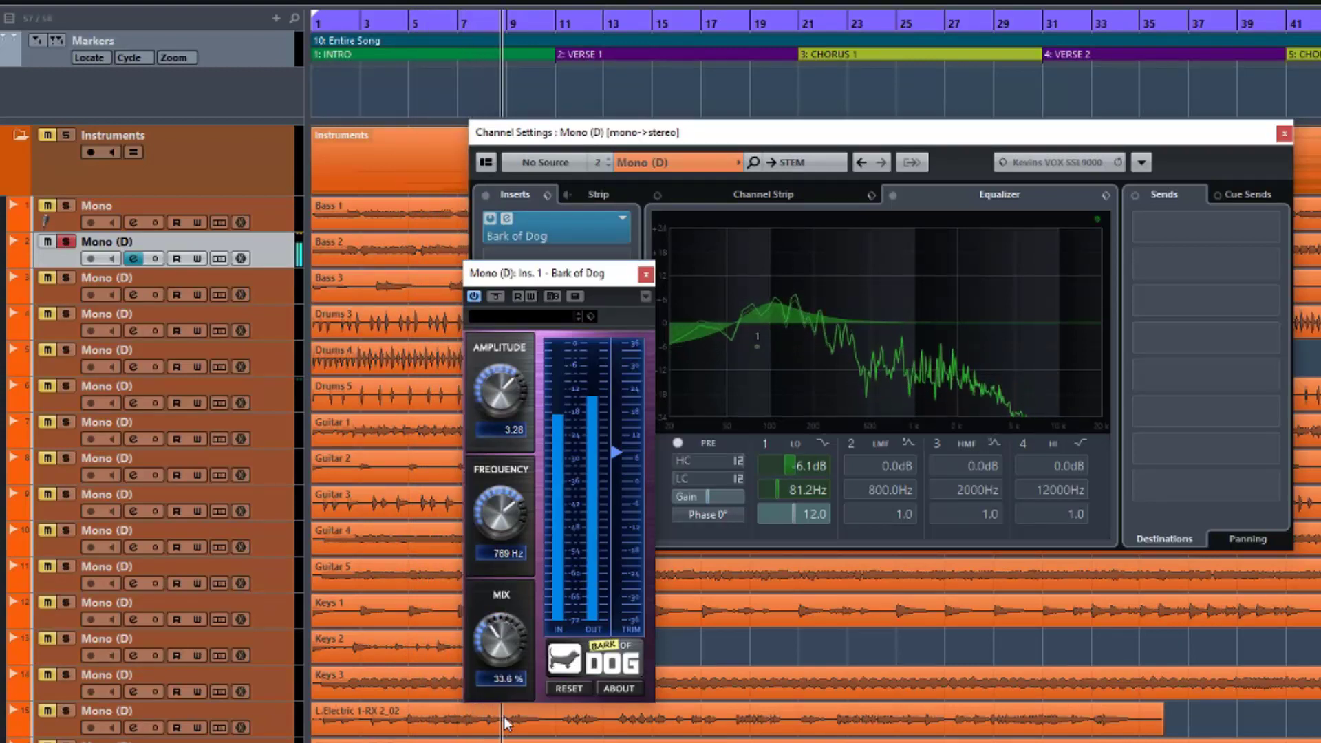
left_click(495, 296)
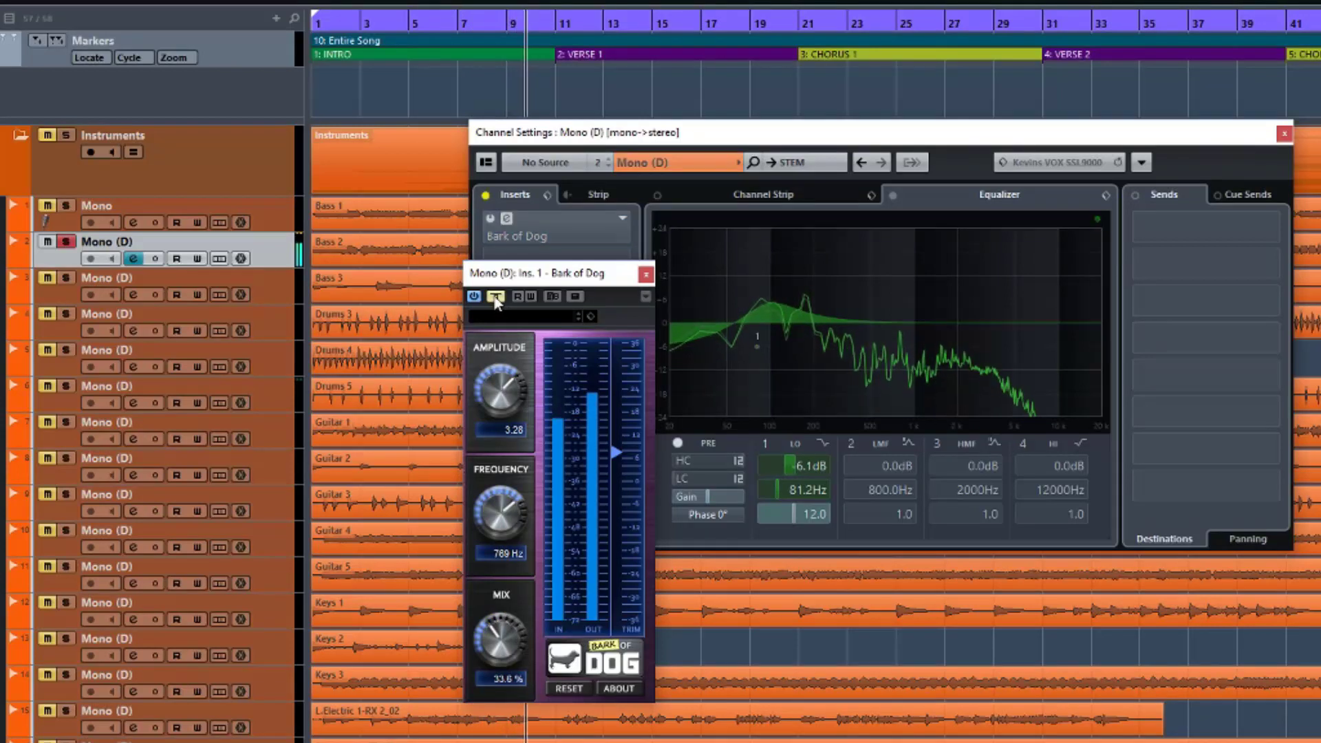
left_click(495, 296)
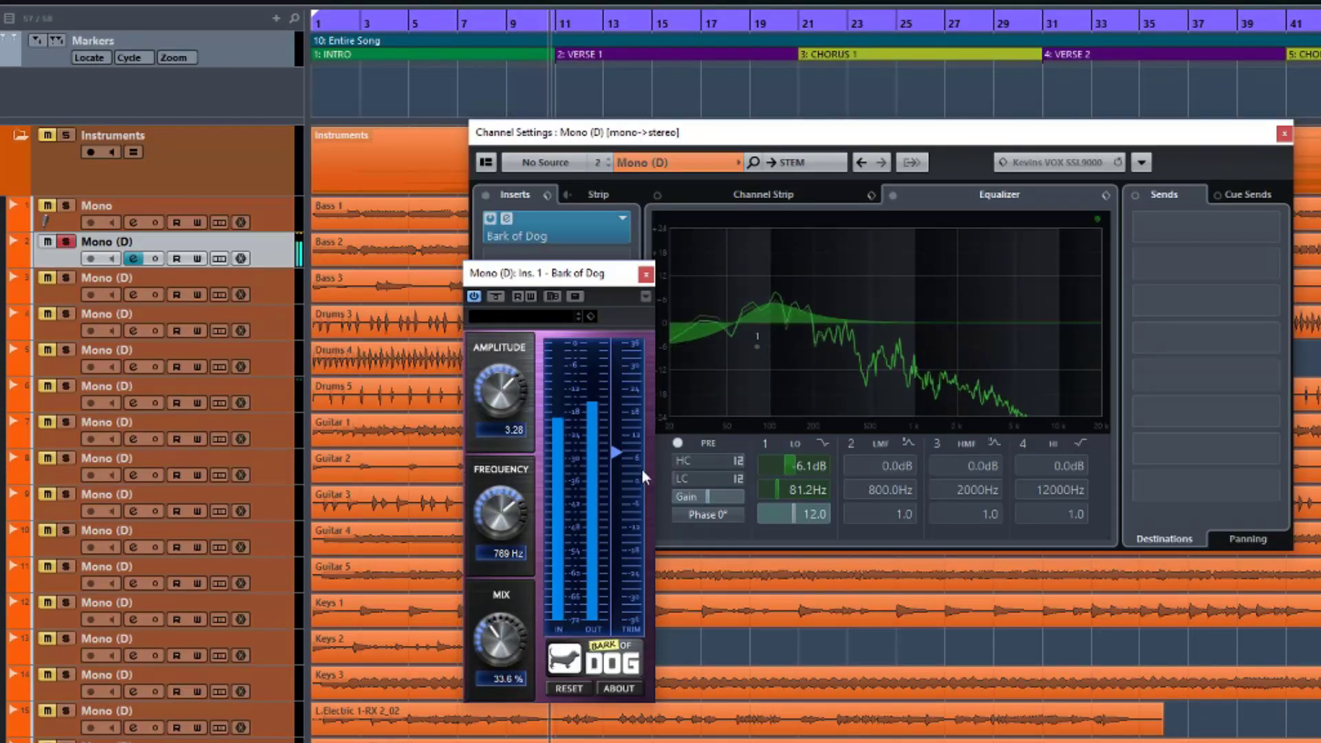
left_click(613, 467)
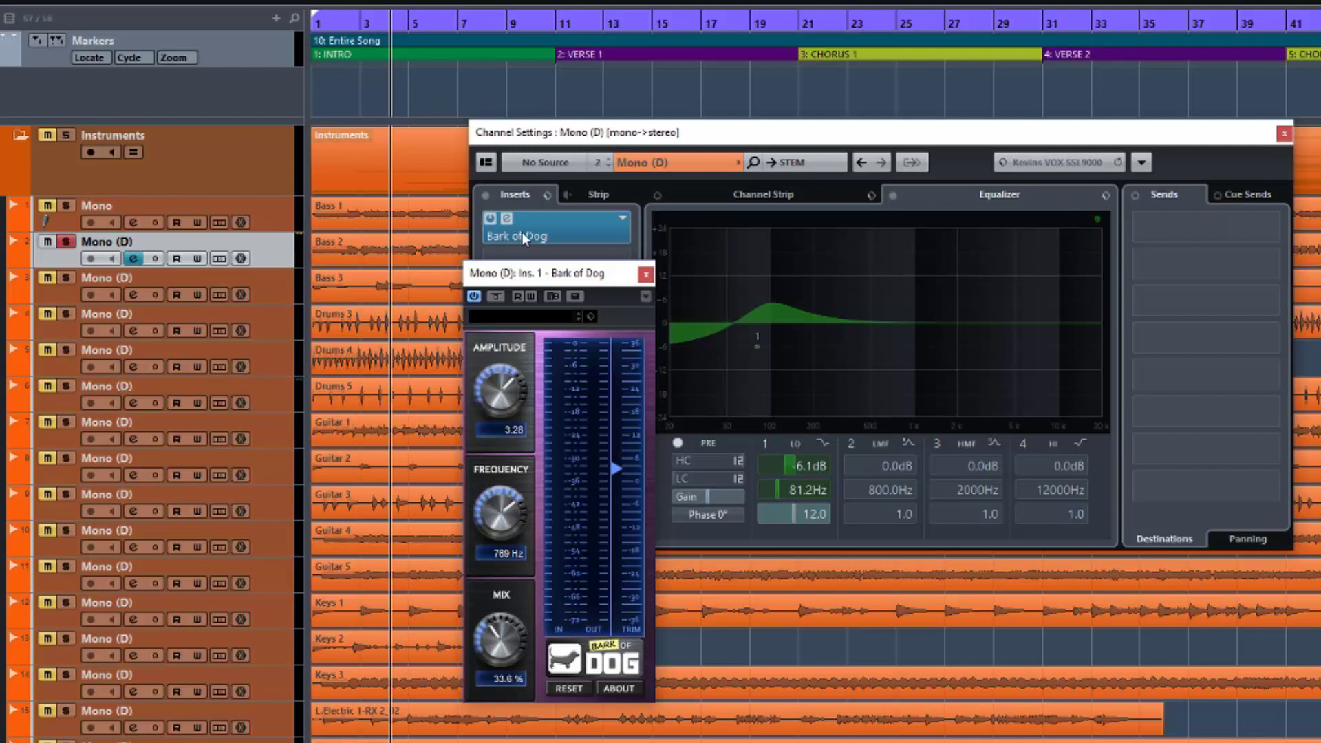
Step: Play the bass while alternating Bark of Dog between bypassed and active to compare the level-matched sound, and stop playback
left_click(495, 295)
key("space")
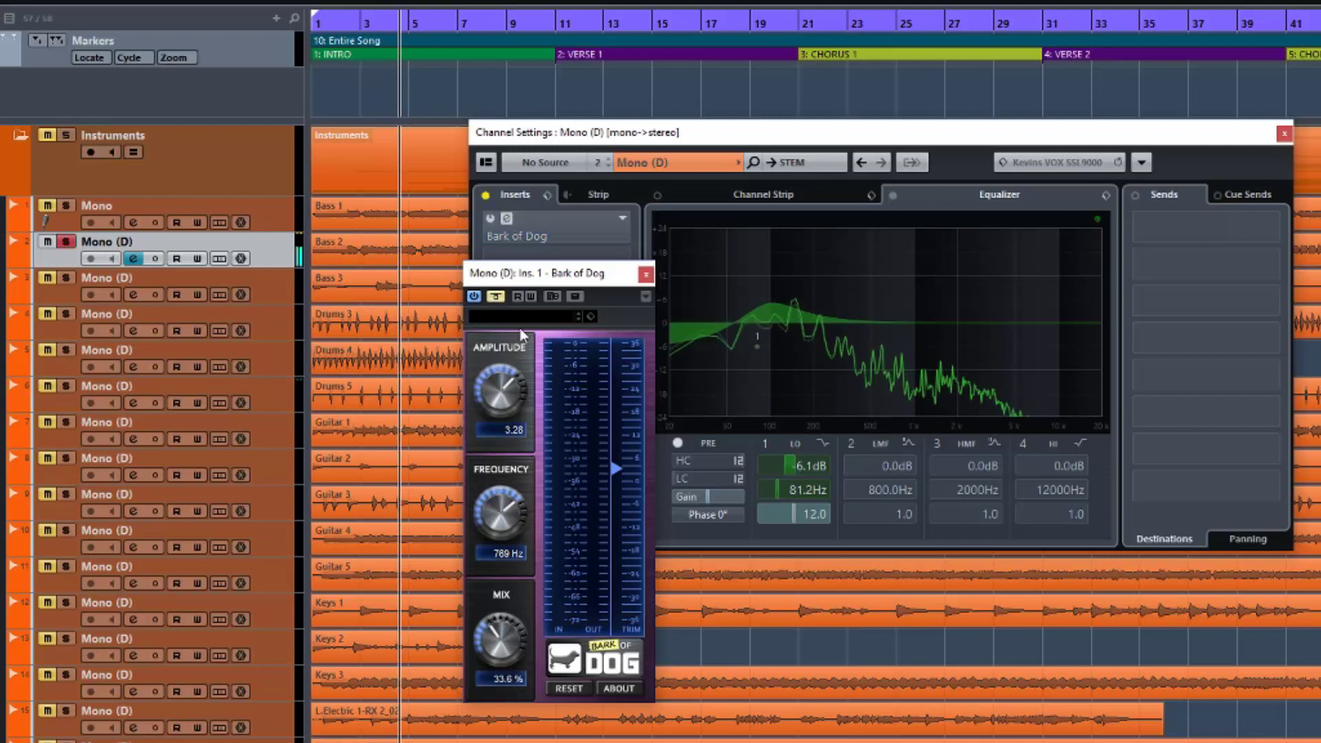
left_click(496, 296)
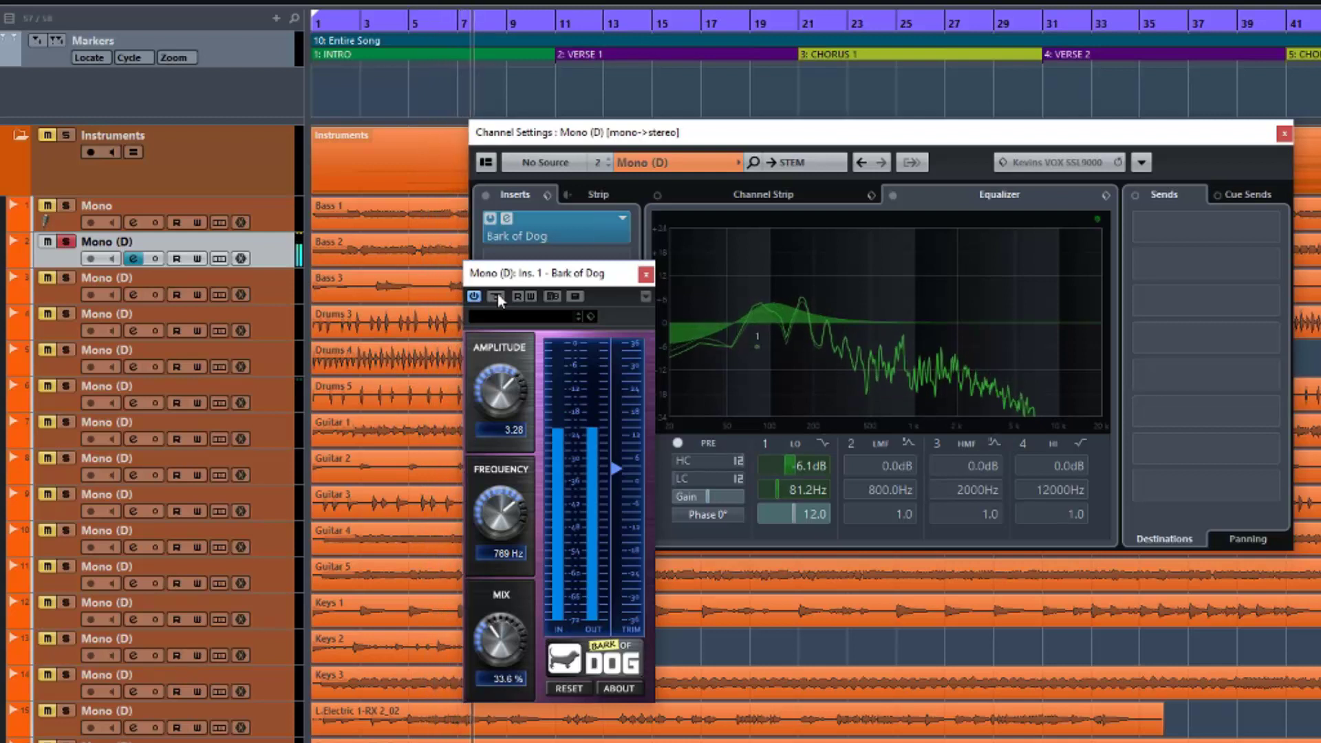
left_click(497, 296)
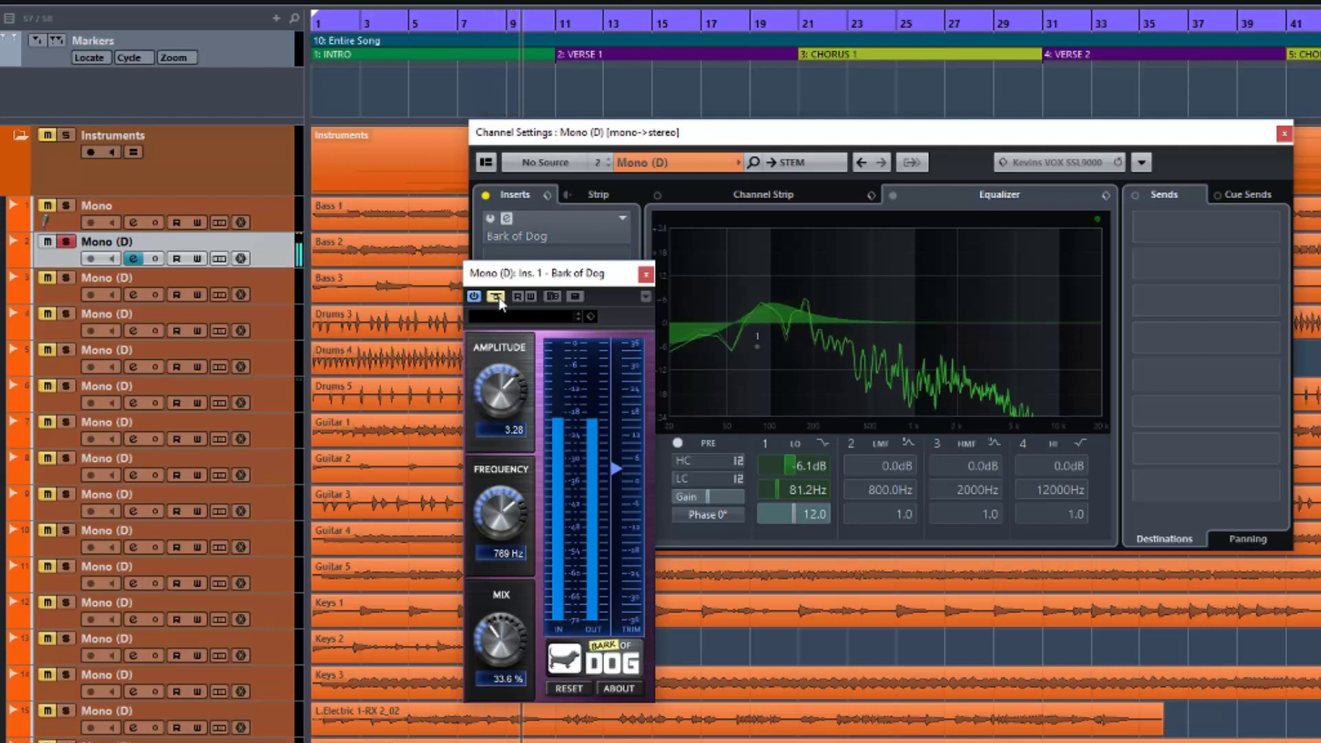
left_click(496, 297)
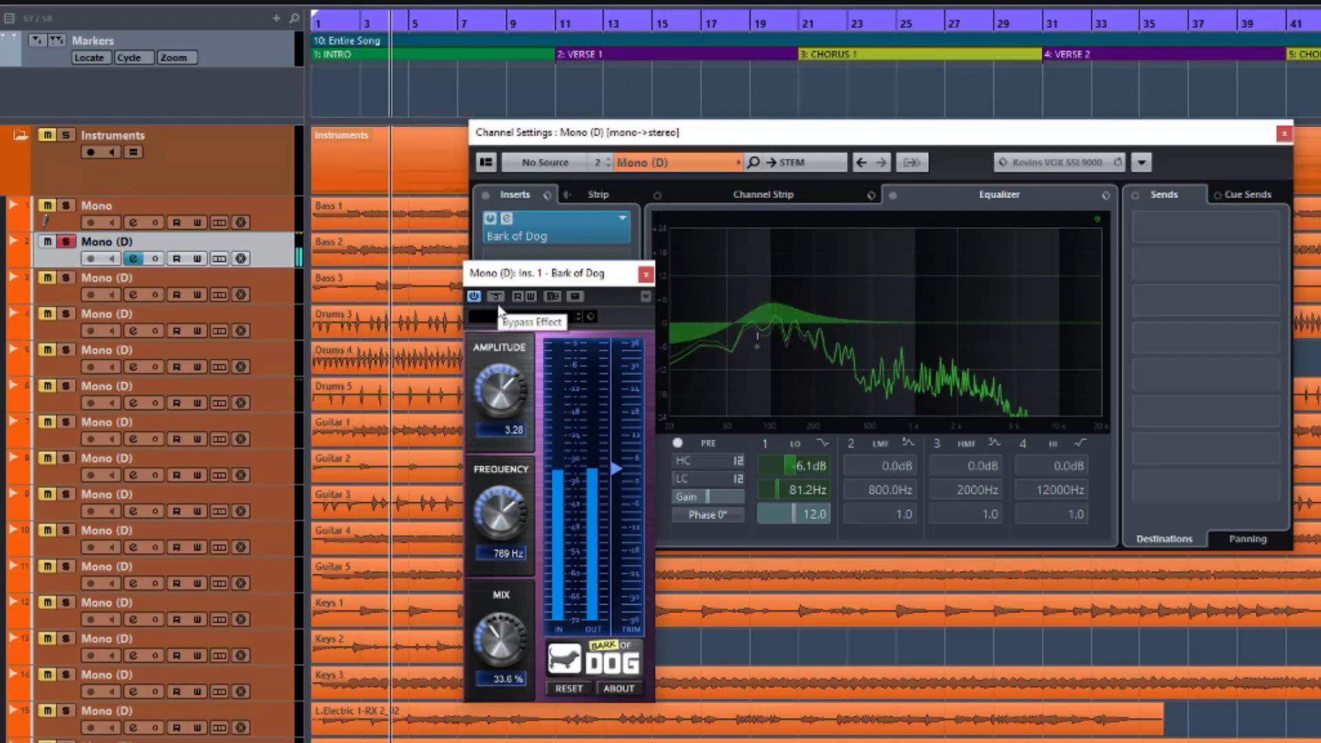
key("space")
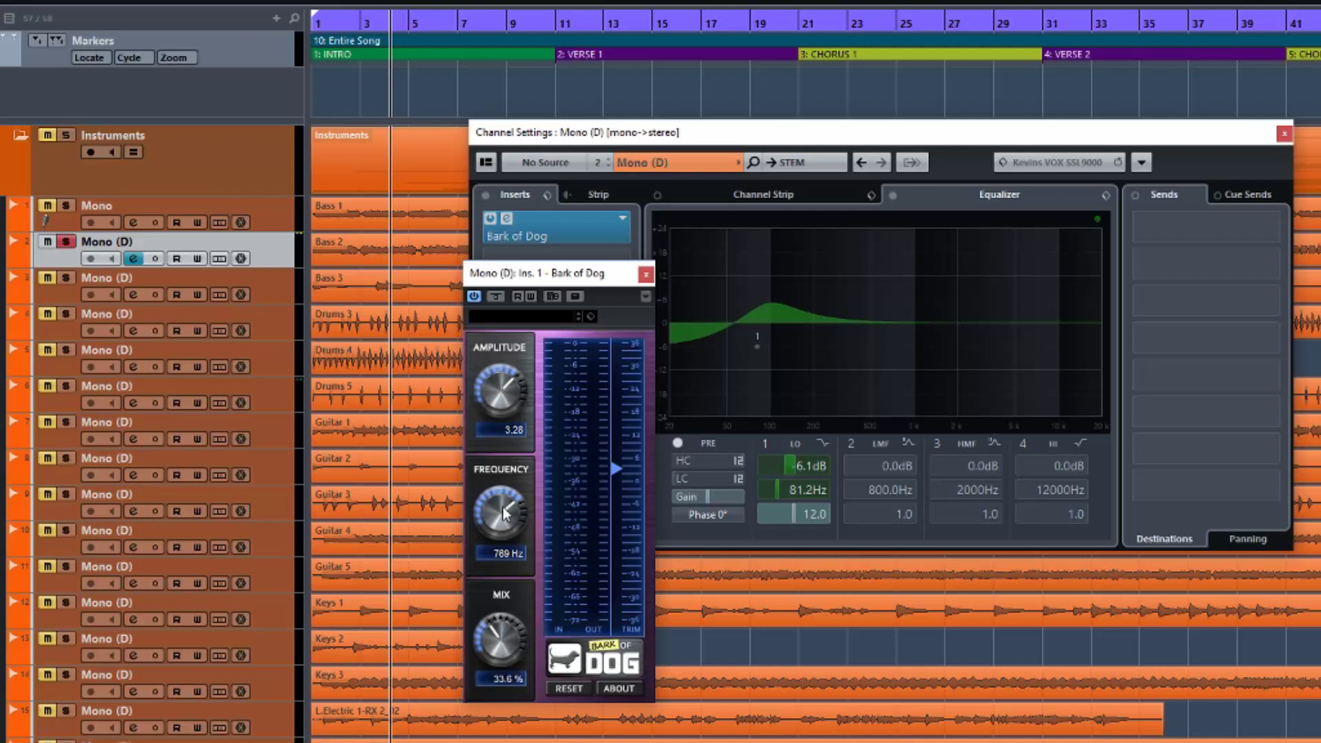
Step: Lower the frequency to 27 Hz and the amplitude to 1.71, and start bass playback
left_click_drag(504, 512, 513, 659)
left_click_drag(510, 392, 509, 402)
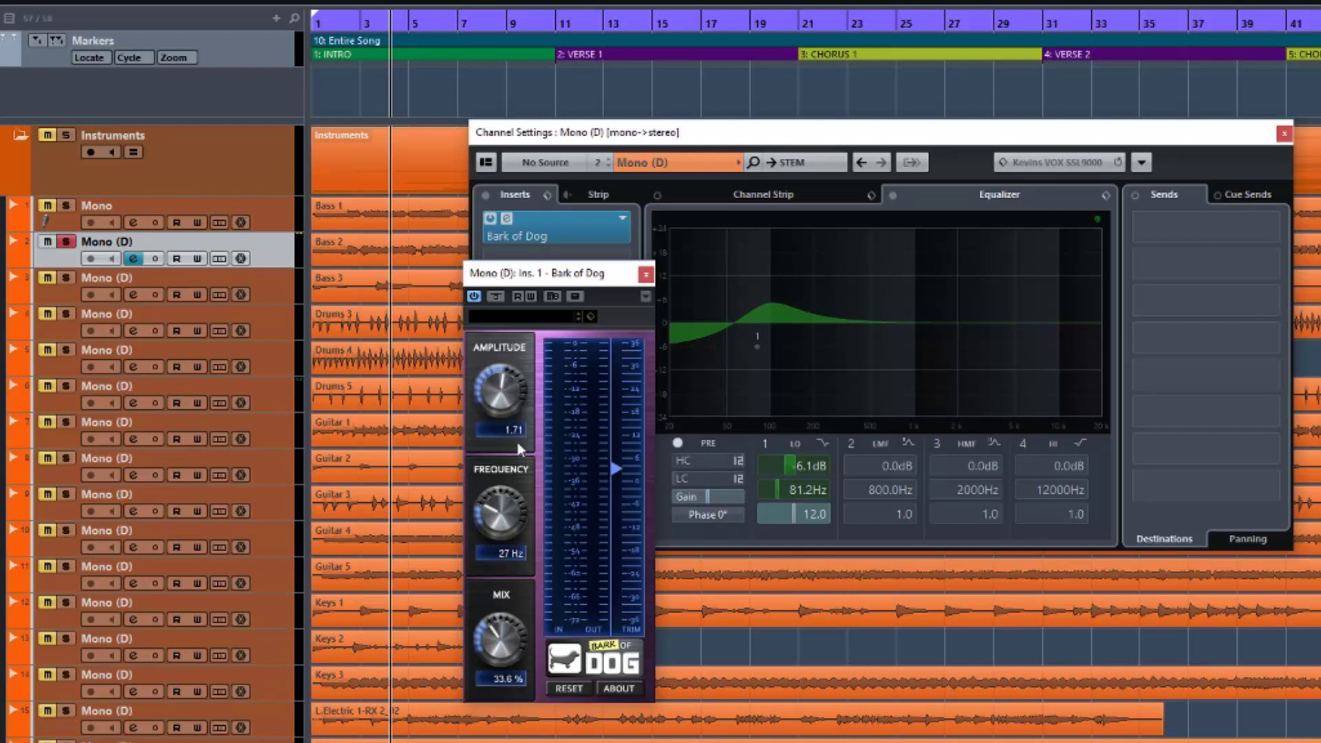
key("space")
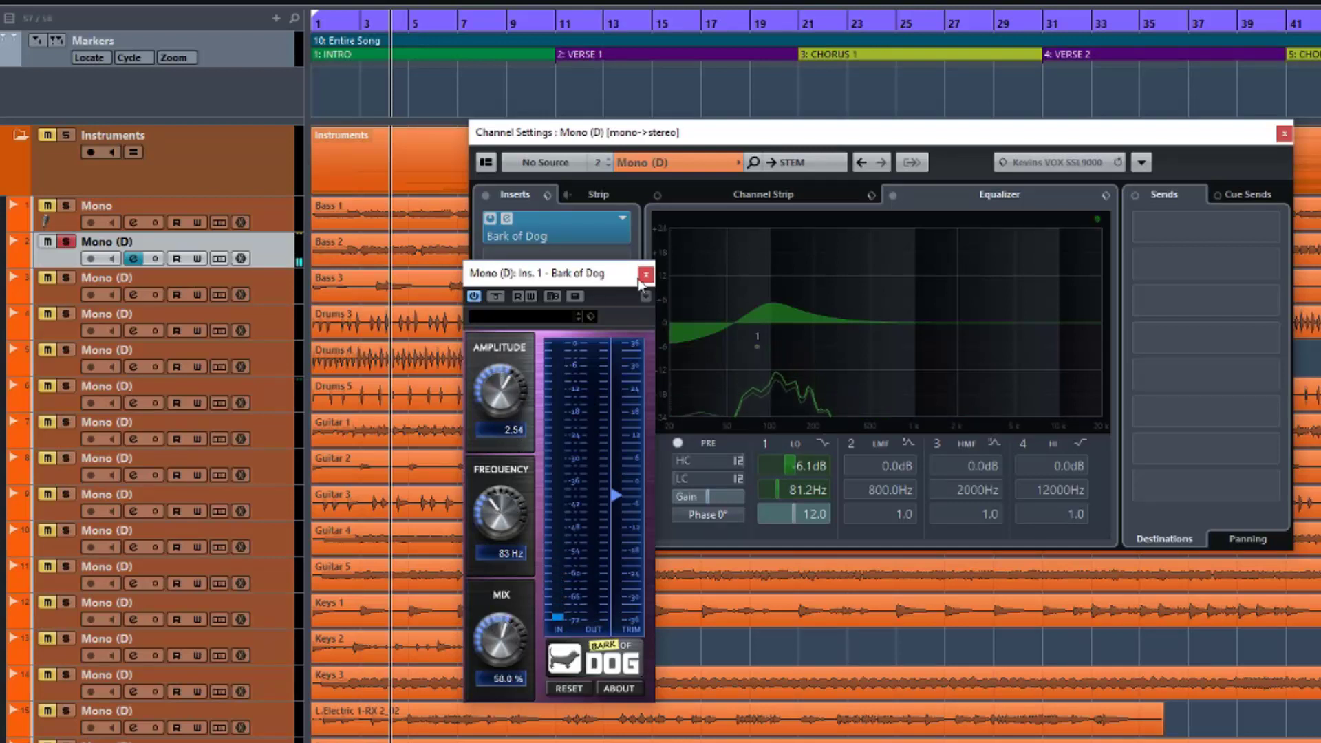